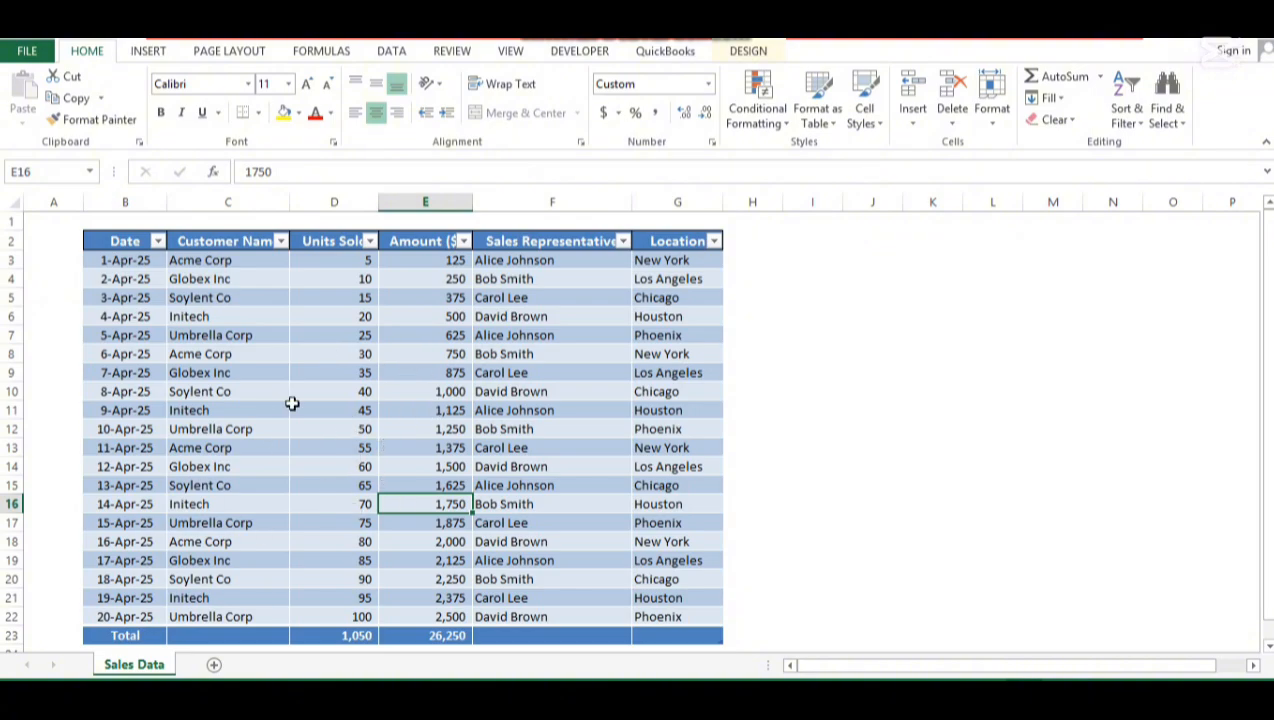
Step: Create a PivotTable from the SalesData table on a new worksheet, summing Amount ($) by Customer Name
left_click(148, 52)
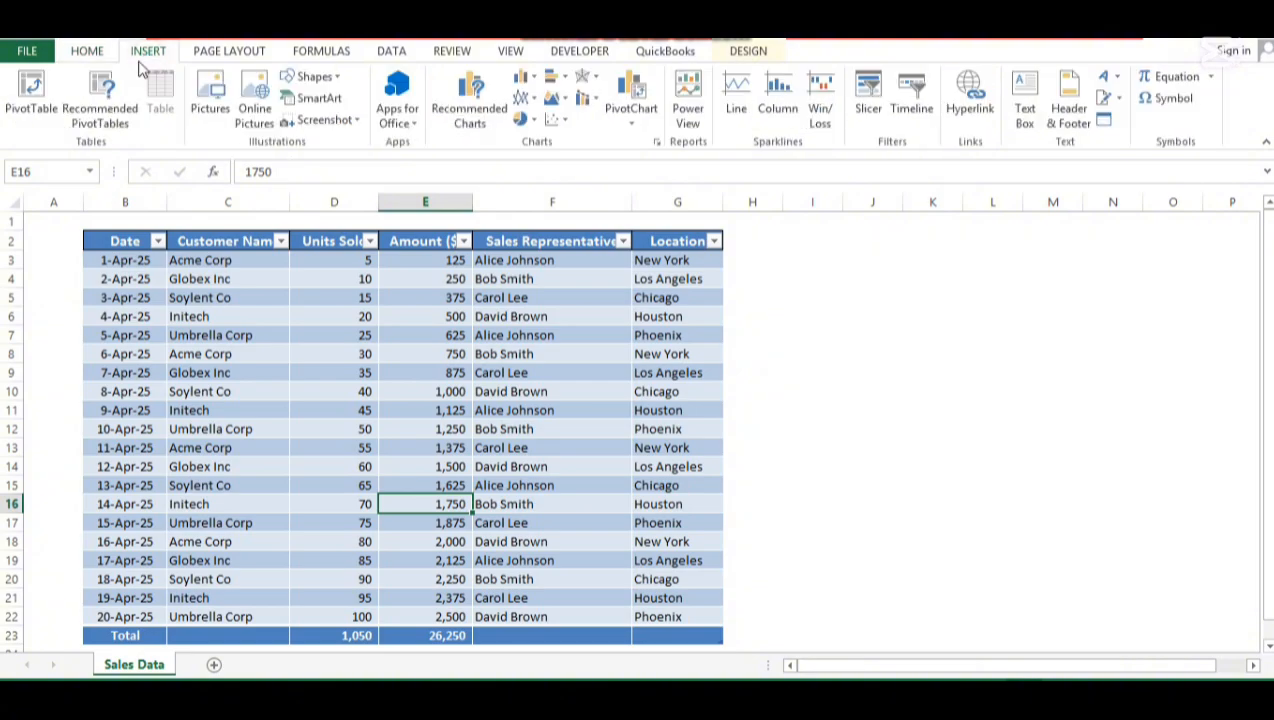
left_click(38, 108)
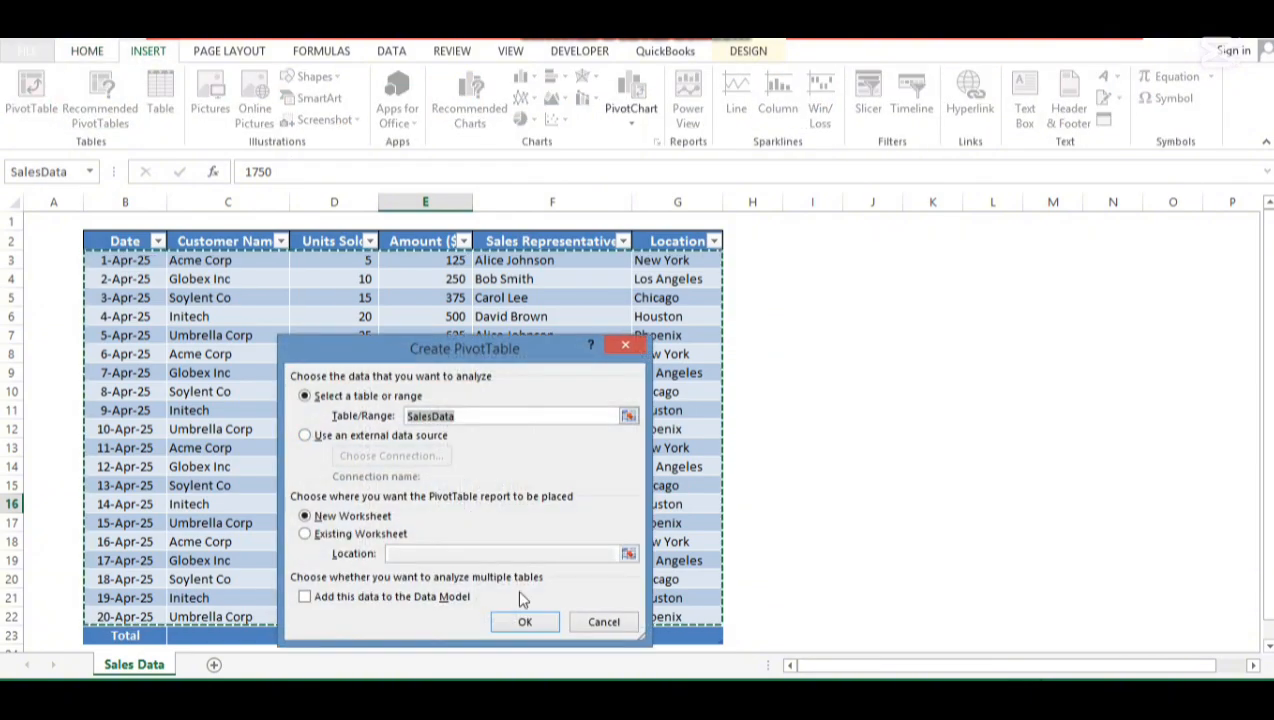
left_click(522, 624)
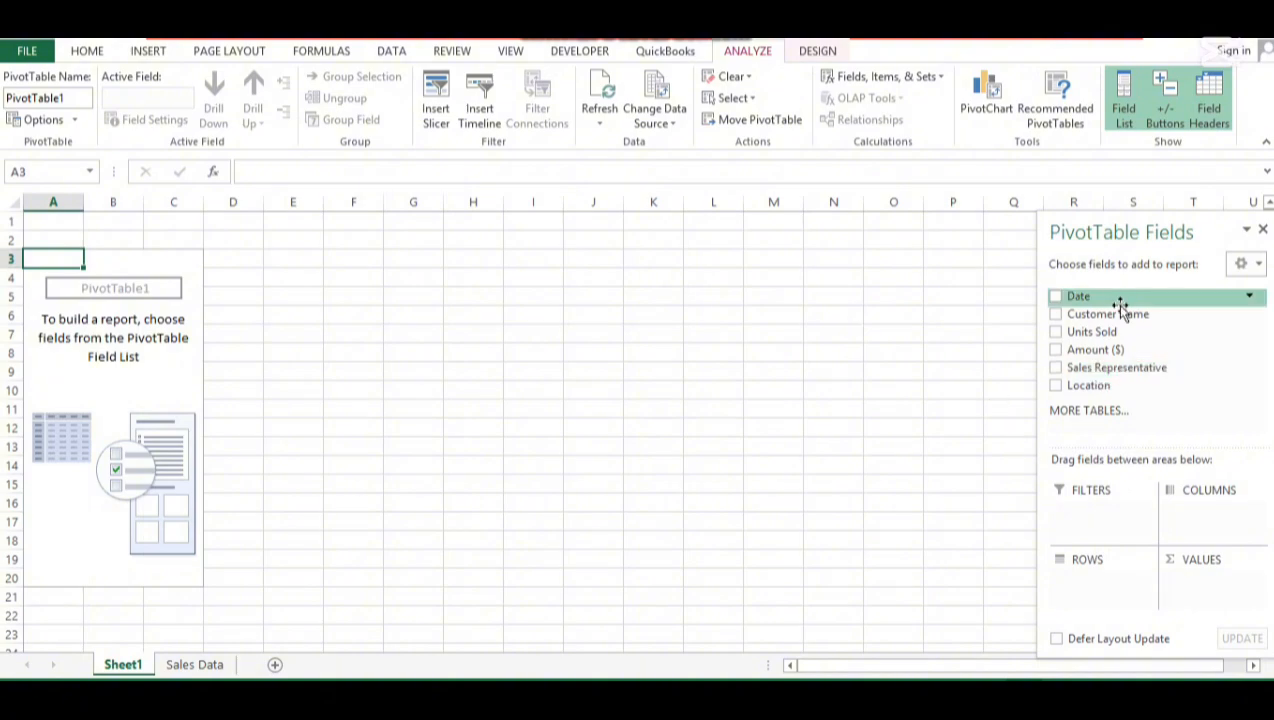
left_click(1056, 315)
left_click(1056, 350)
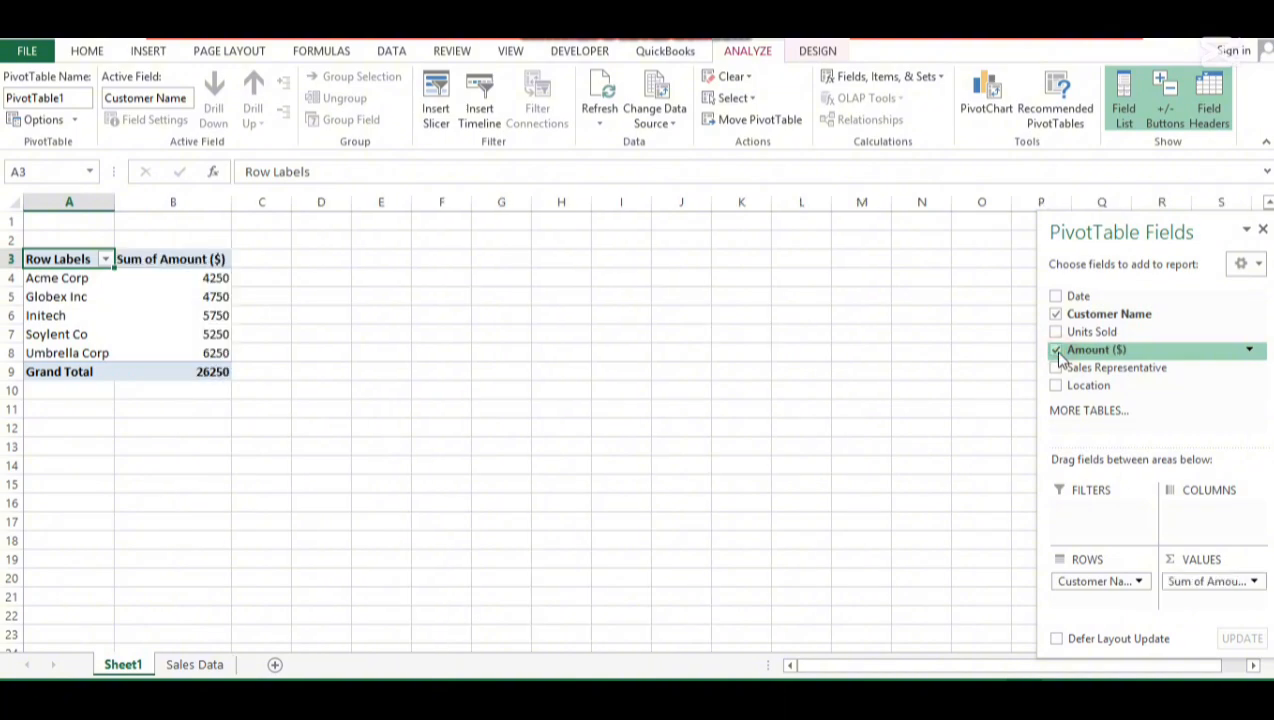
Step: Set the PivotTable's options to refresh its data when opening the file
left_click(137, 334)
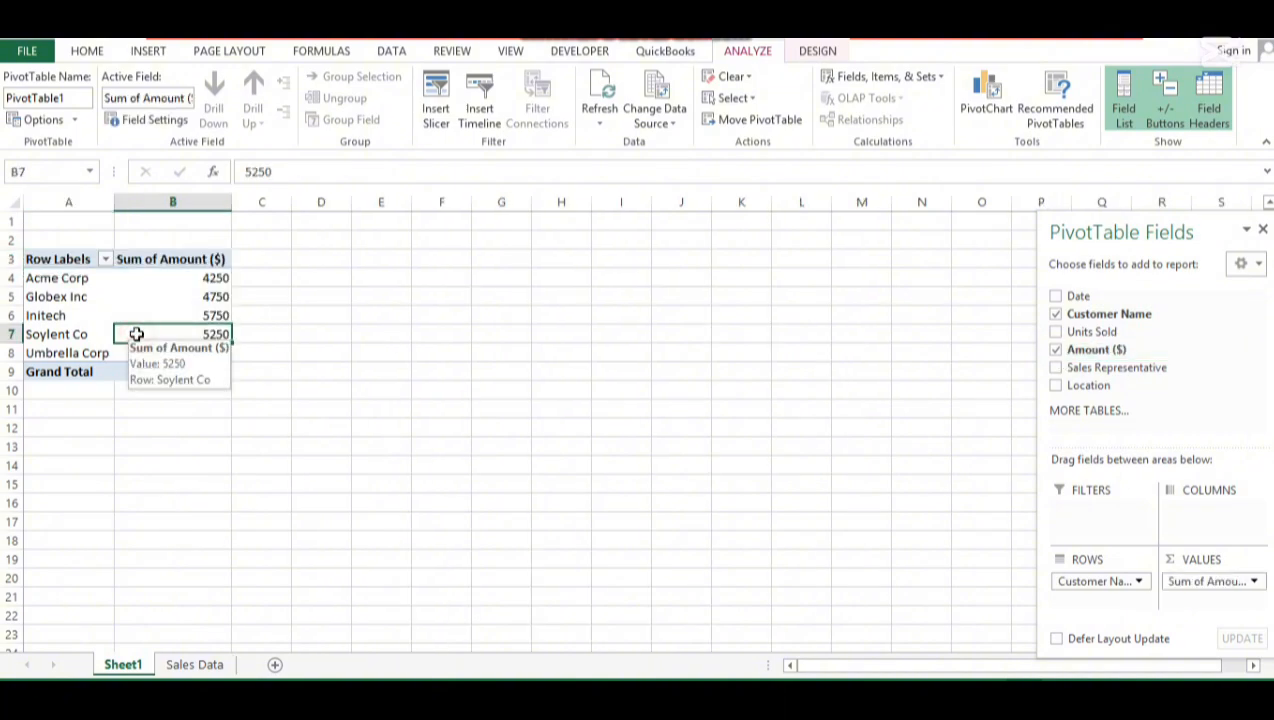
right_click(133, 299)
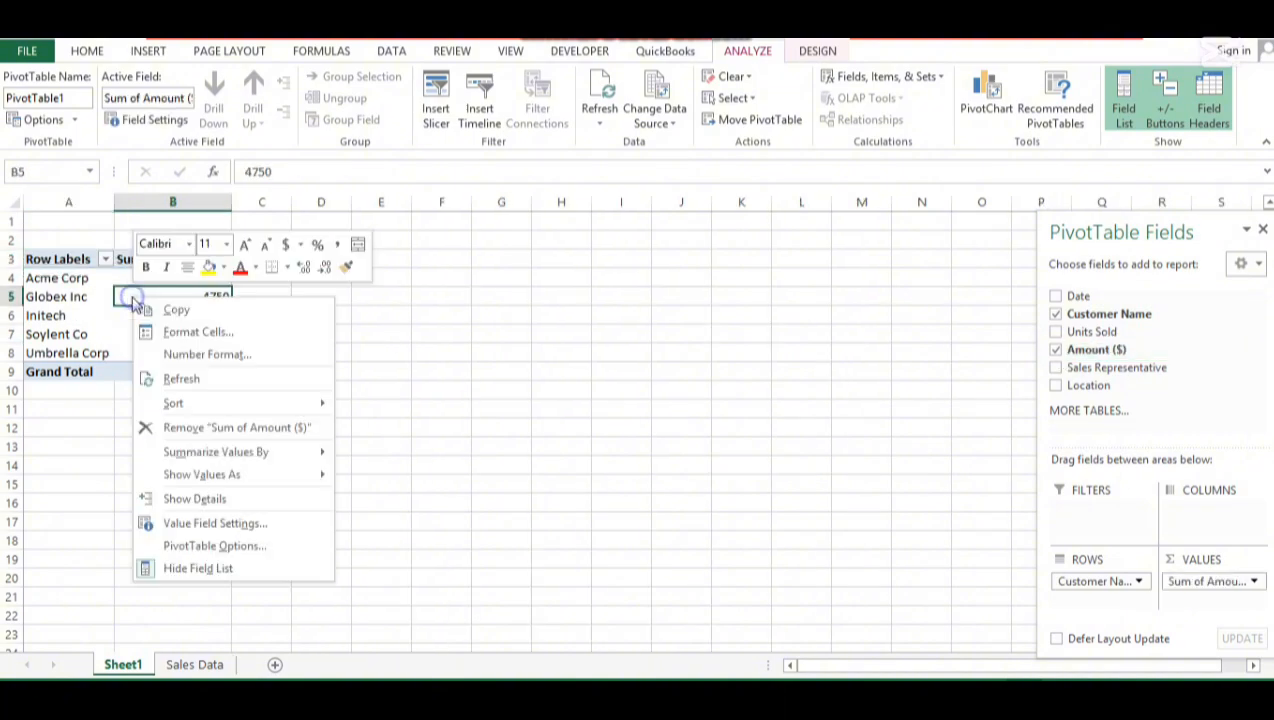
left_click(214, 545)
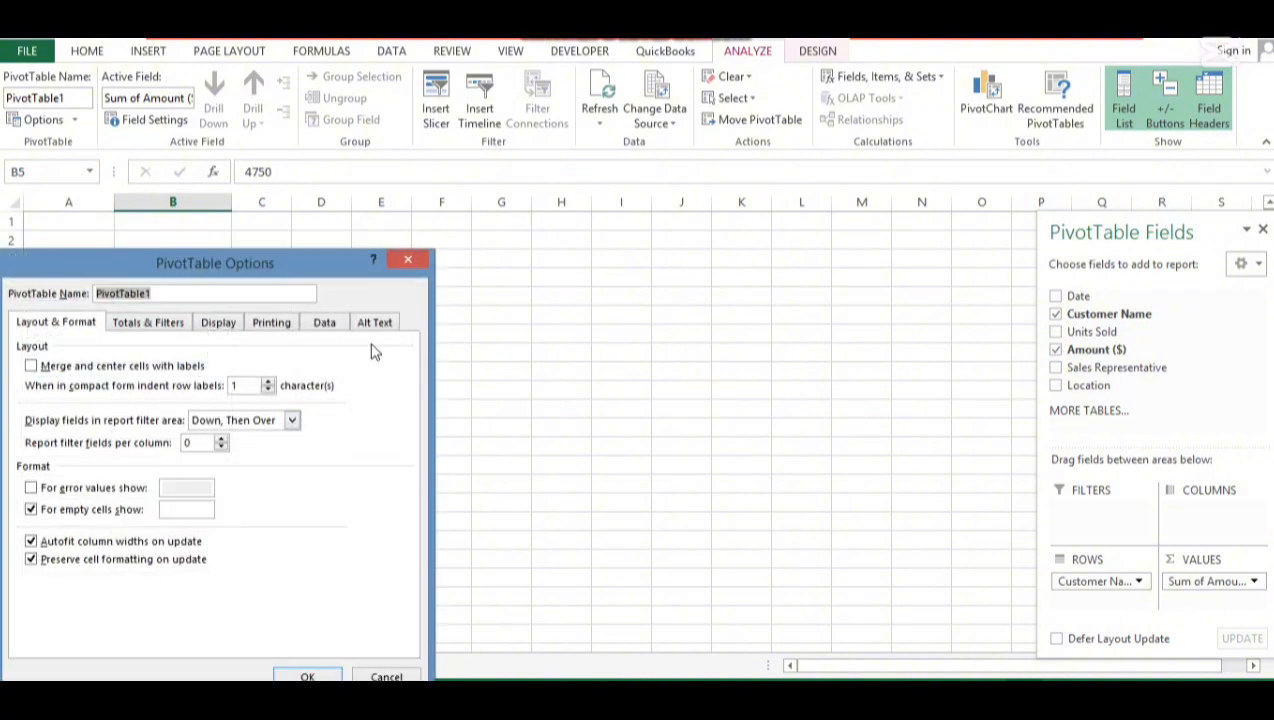
left_click(322, 328)
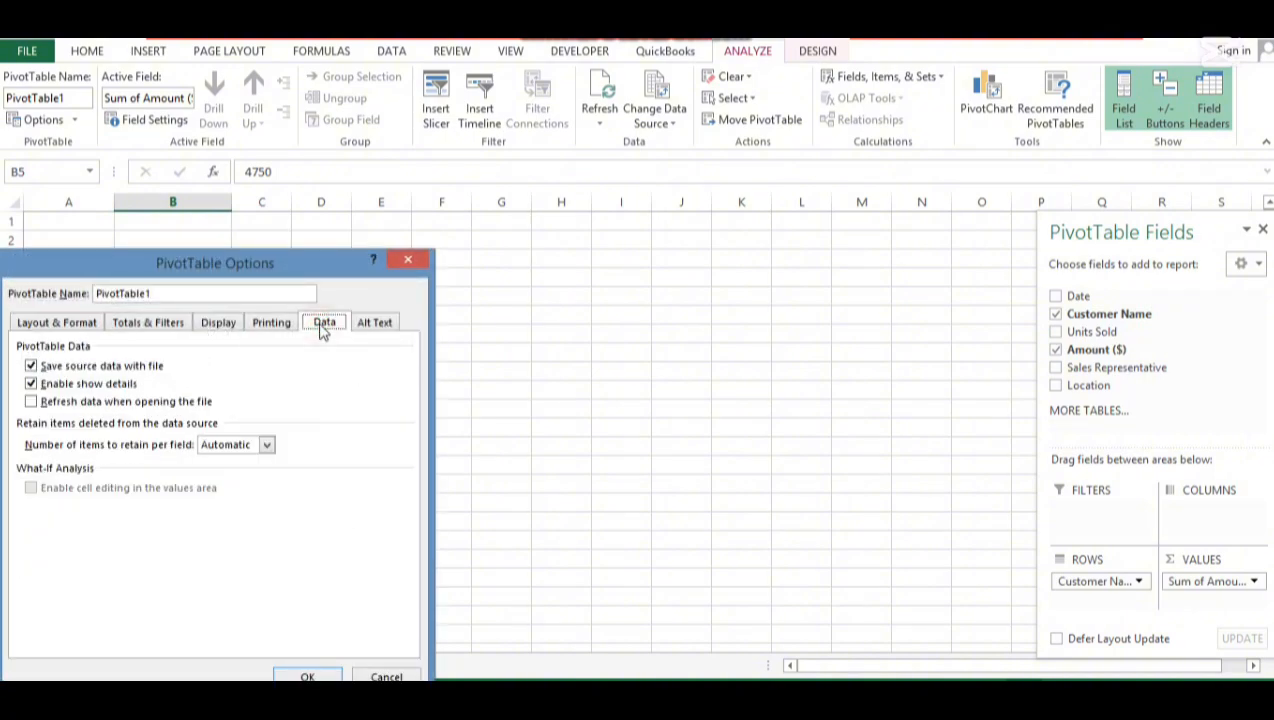
left_click(30, 403)
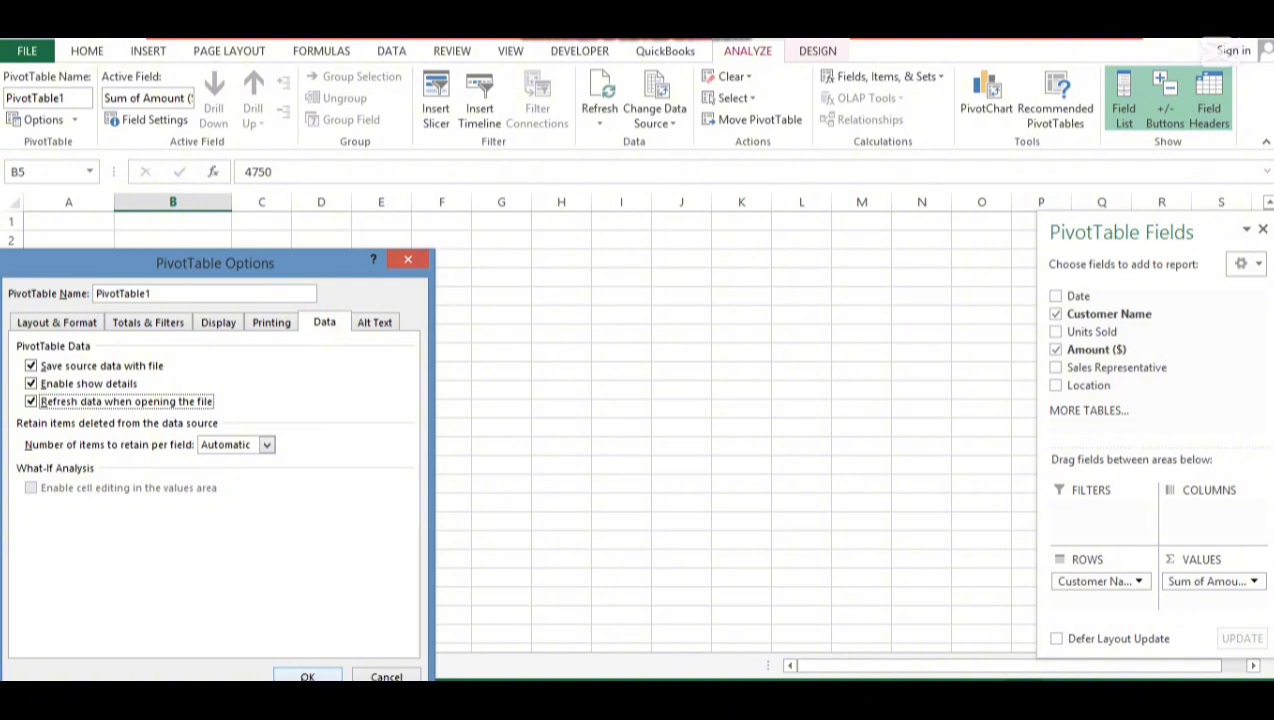
left_click(307, 677)
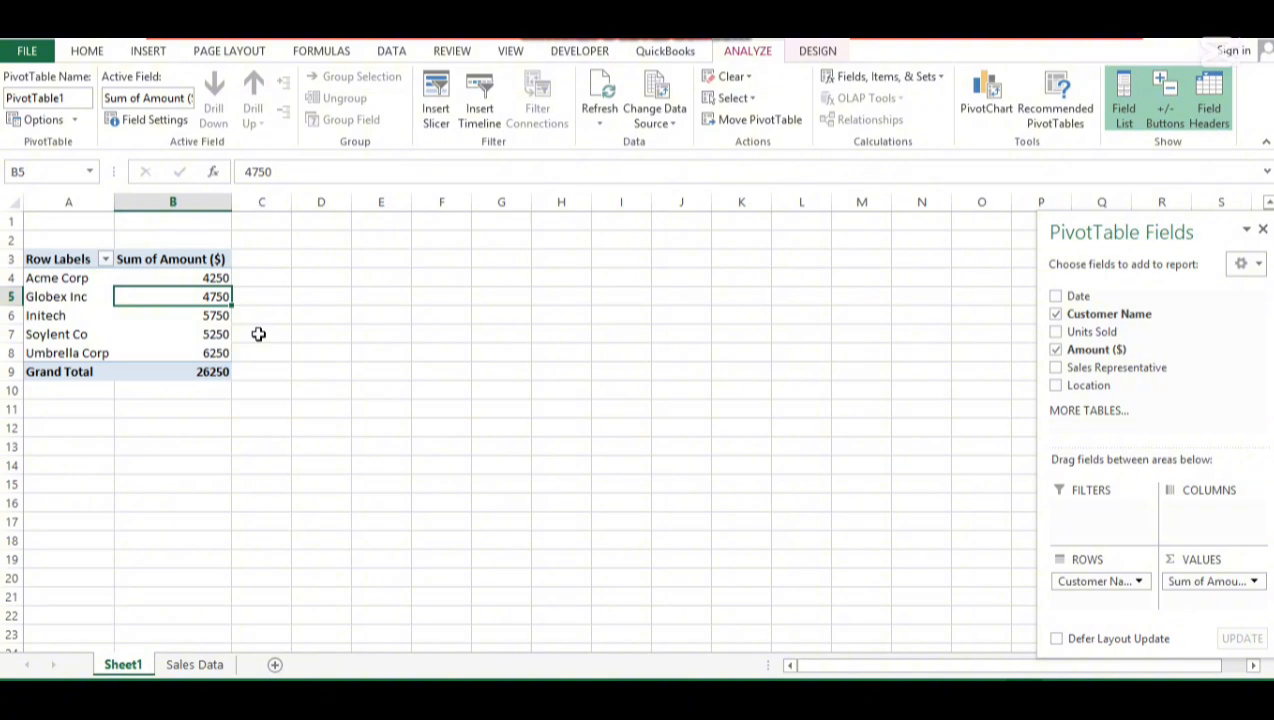
Step: Insert a blank table row directly above the Total row on the Sales Data sheet
mouse_move(122, 329)
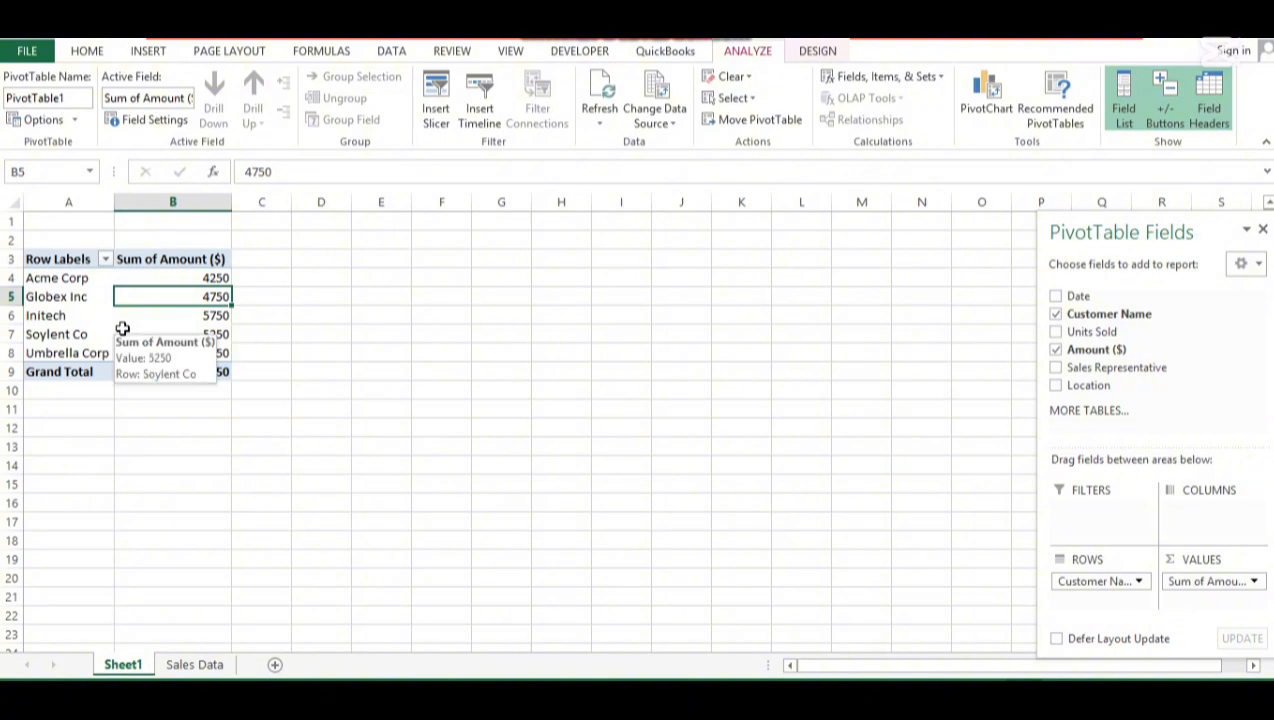
key("ctrl+Page_Down")
key("Down")
key("Down")
key("Down")
key("Down")
key("Down")
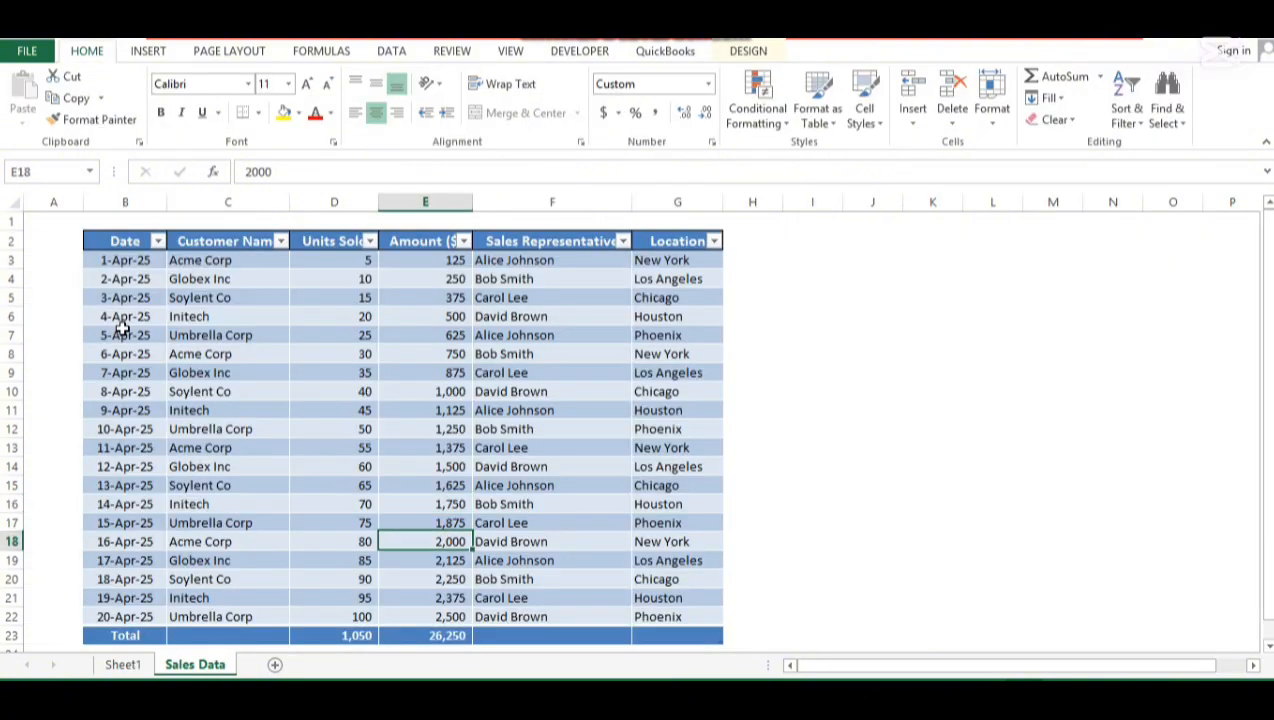
key("Down")
key("Down")
key("Down")
key("Up")
key("Left")
key("Left")
key("Left")
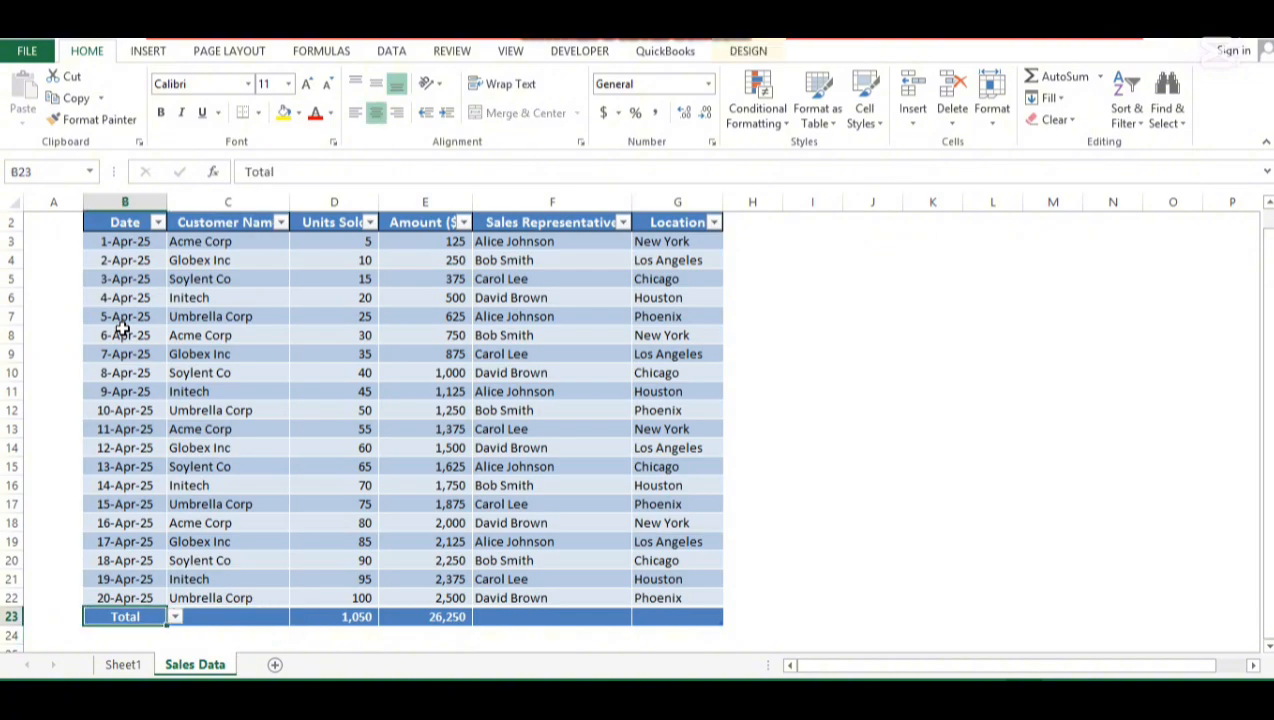
key("ctrl+shift+plus")
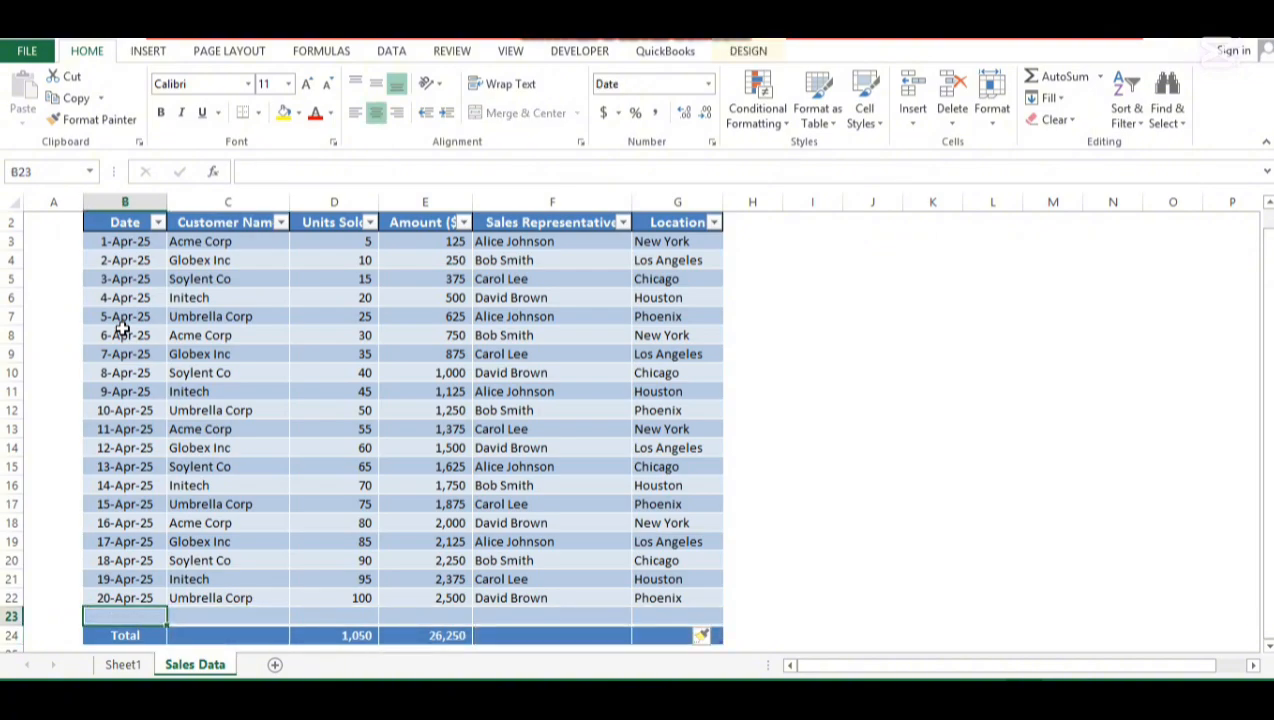
Step: Fill the new row's date from the row above and change it to 4/21/2025
key("ctrl+d")
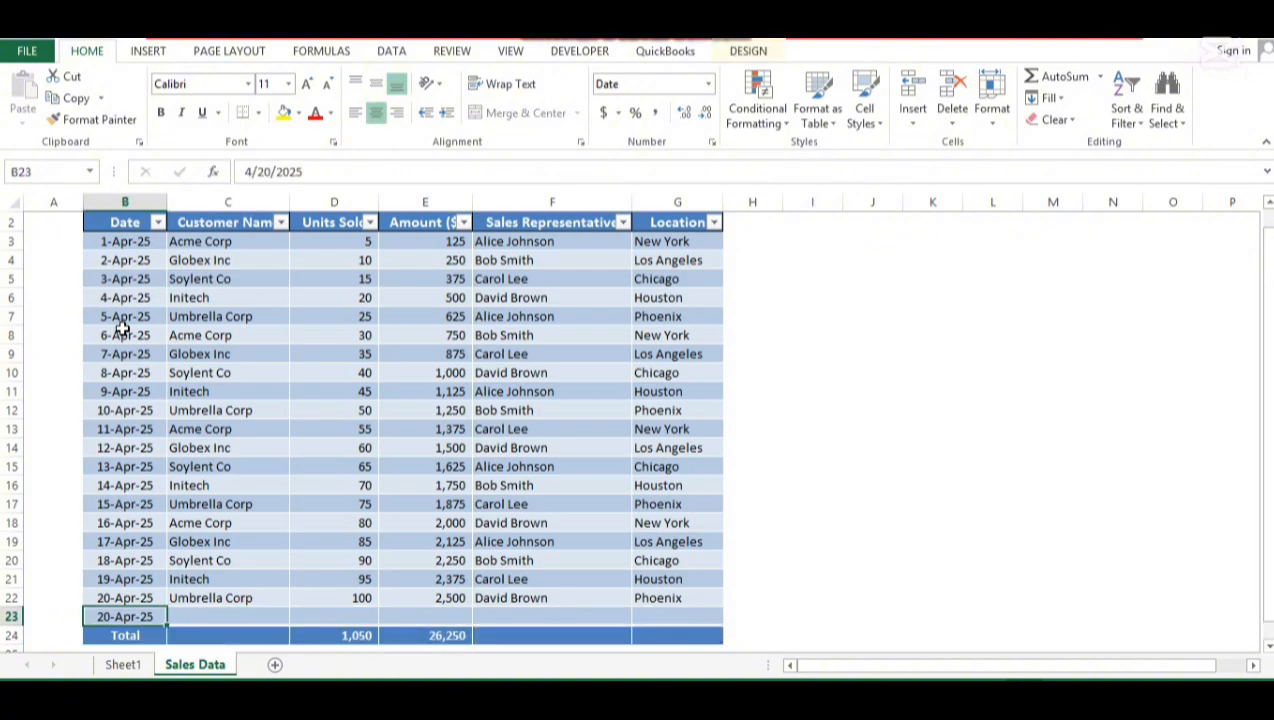
key("F2")
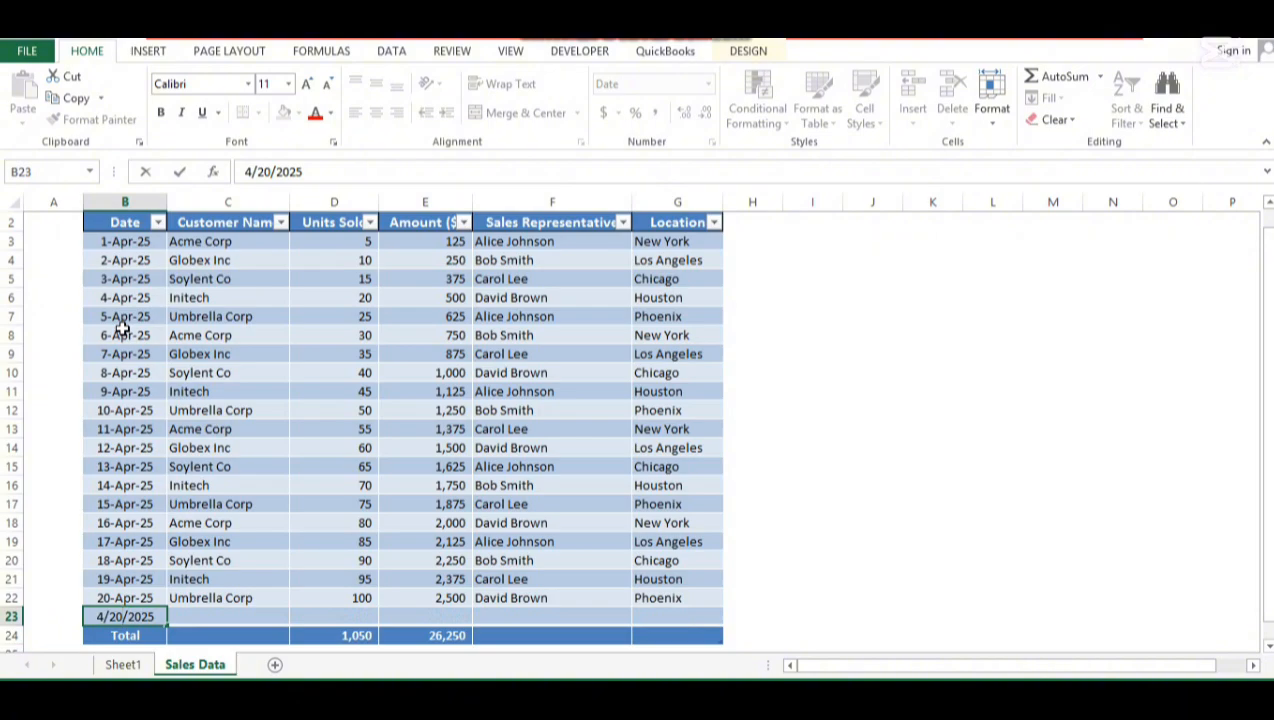
key("Left")
key("Left")
key("Left")
key("Left")
key("Left")
key("BackSpace")
type("1")
key("Return")
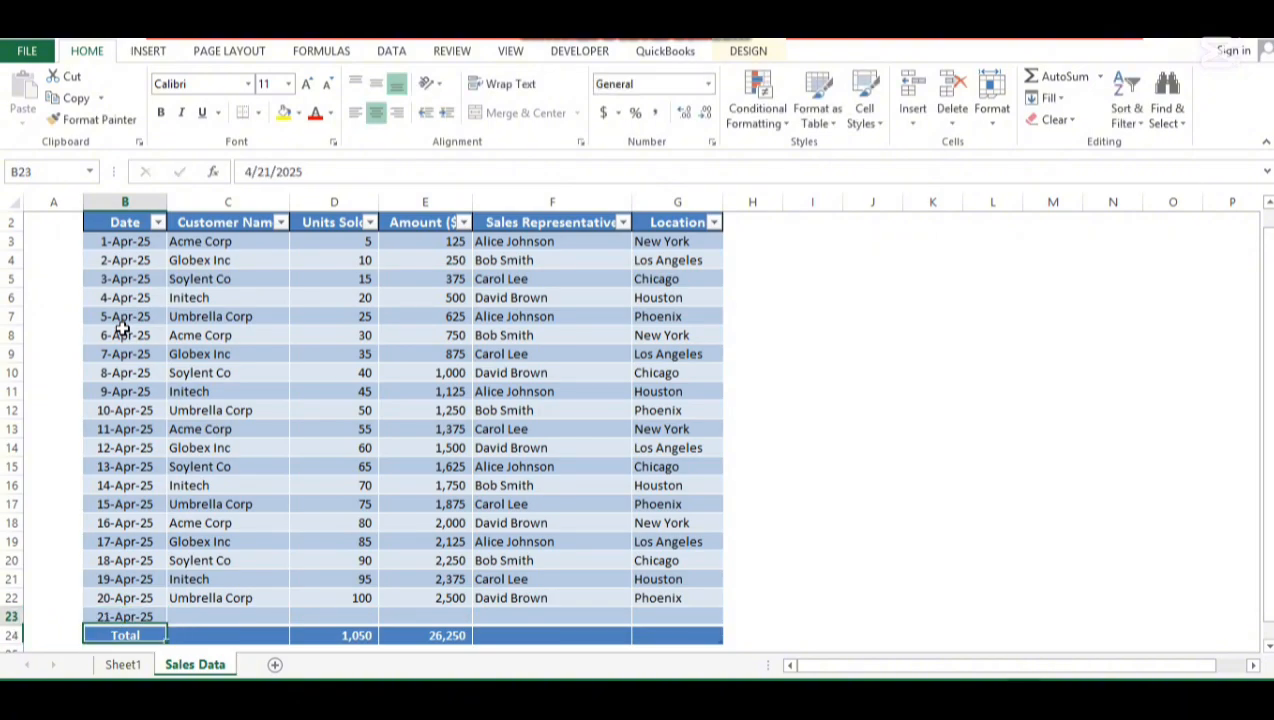
Step: Complete the new row's customer as Umbrella Corp, with 50 units sold and an amount of 1000
key("Up")
key("Right")
key("ctrl+d")
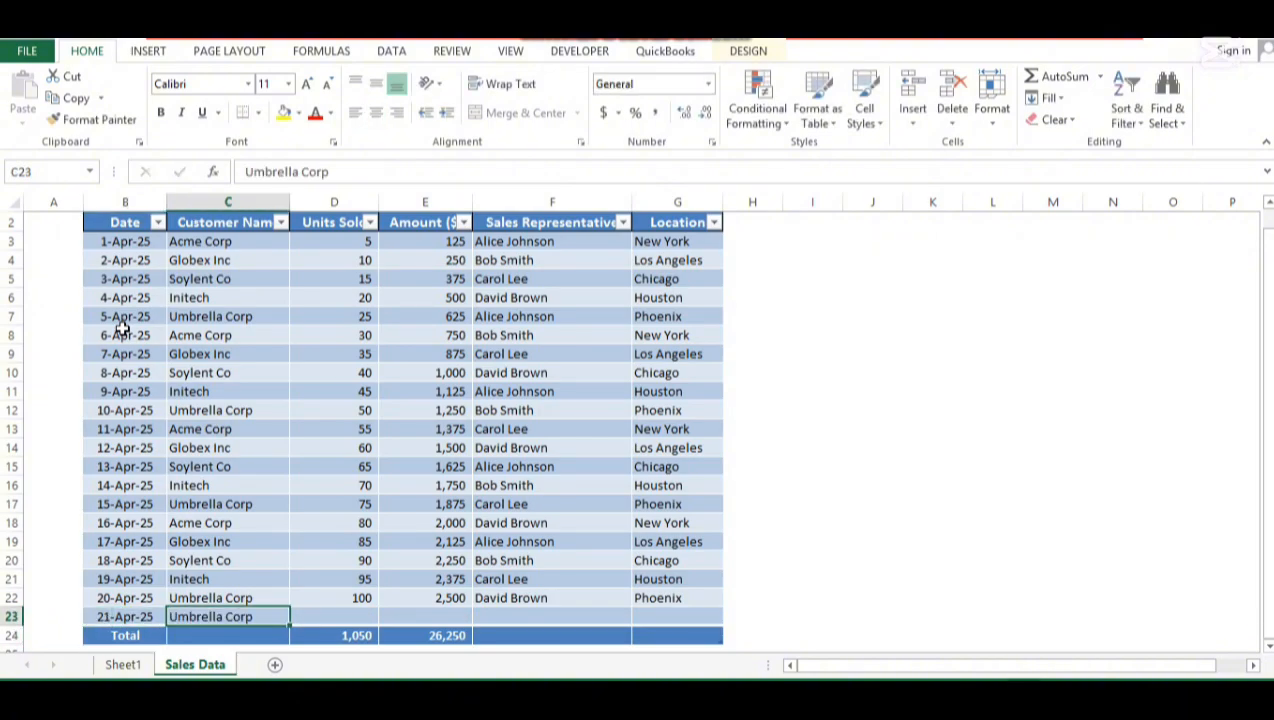
key("Right")
type("50")
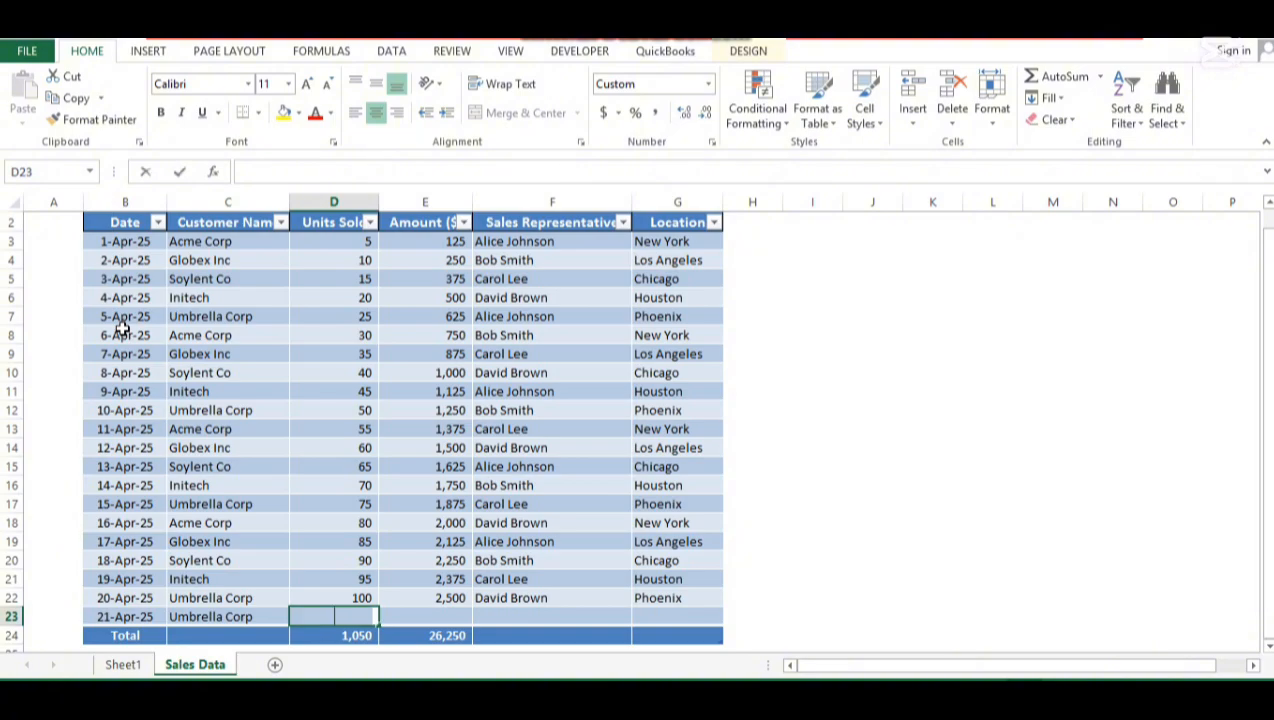
key("Tab")
type("1,000")
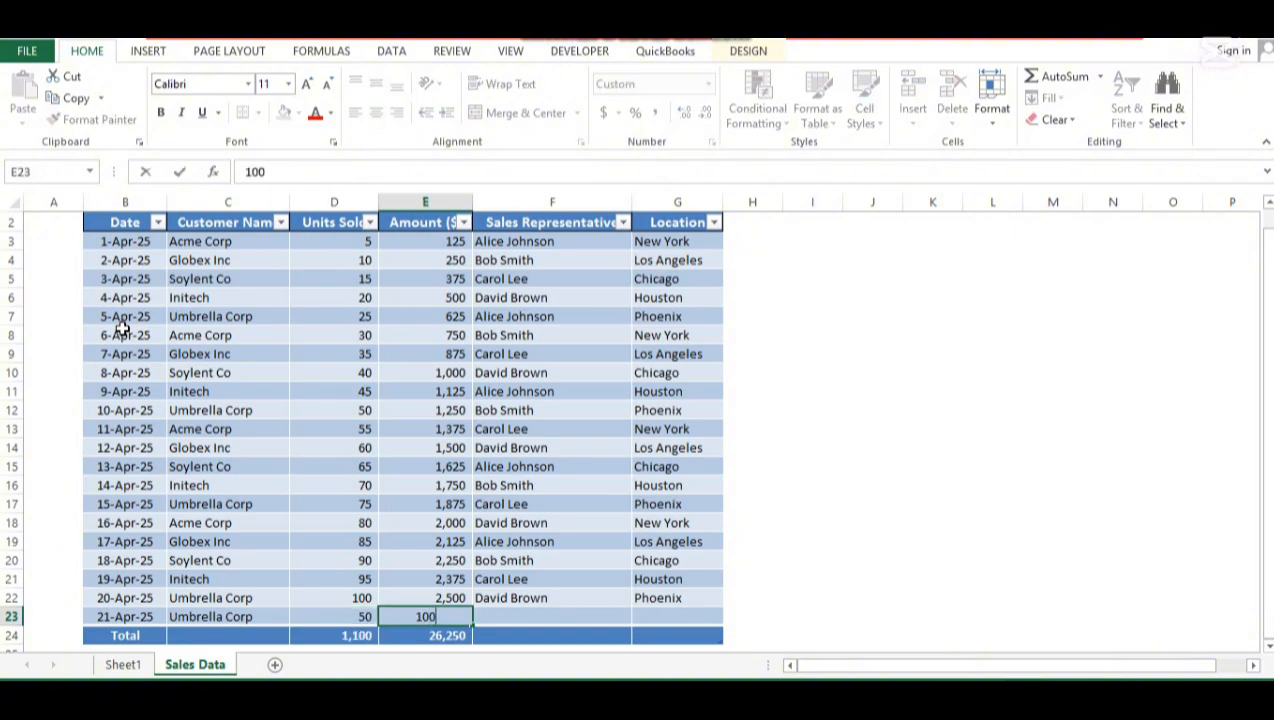
key("Tab")
Step: Copy the sales representative and the location Phoenix from the row above into the new row
key("ctrl+d")
key("Tab")
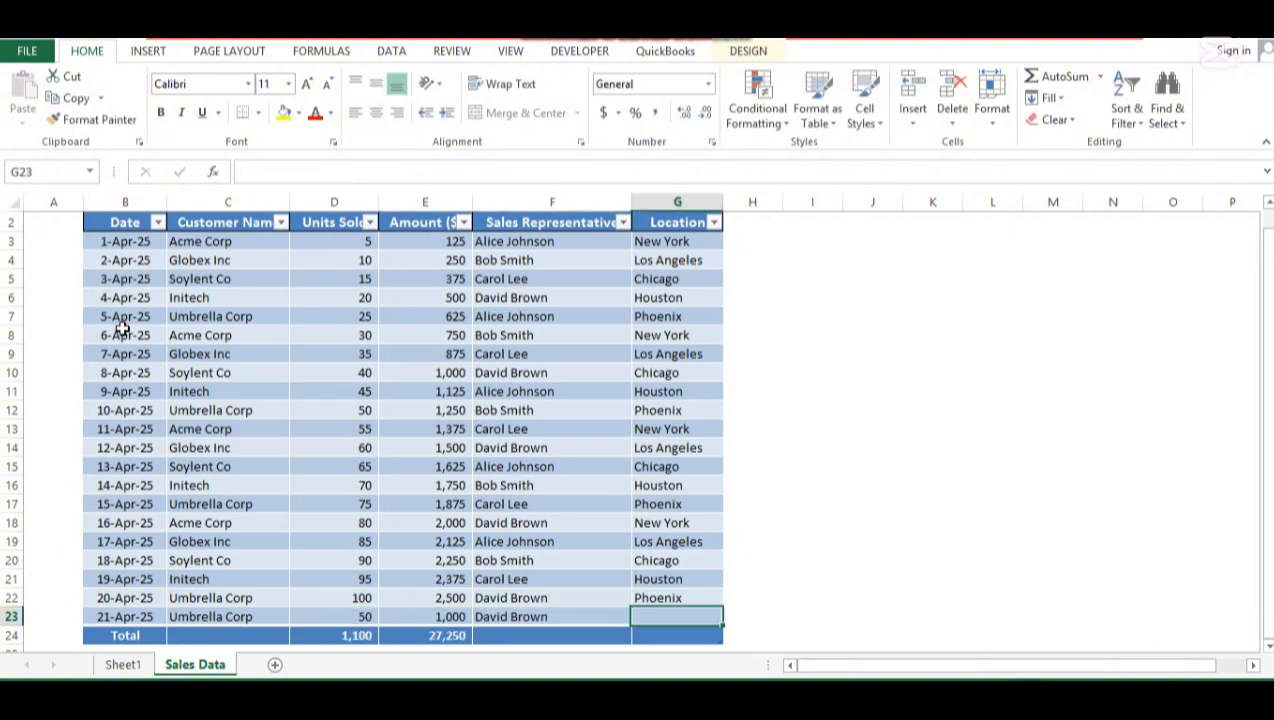
key("ctrl+d")
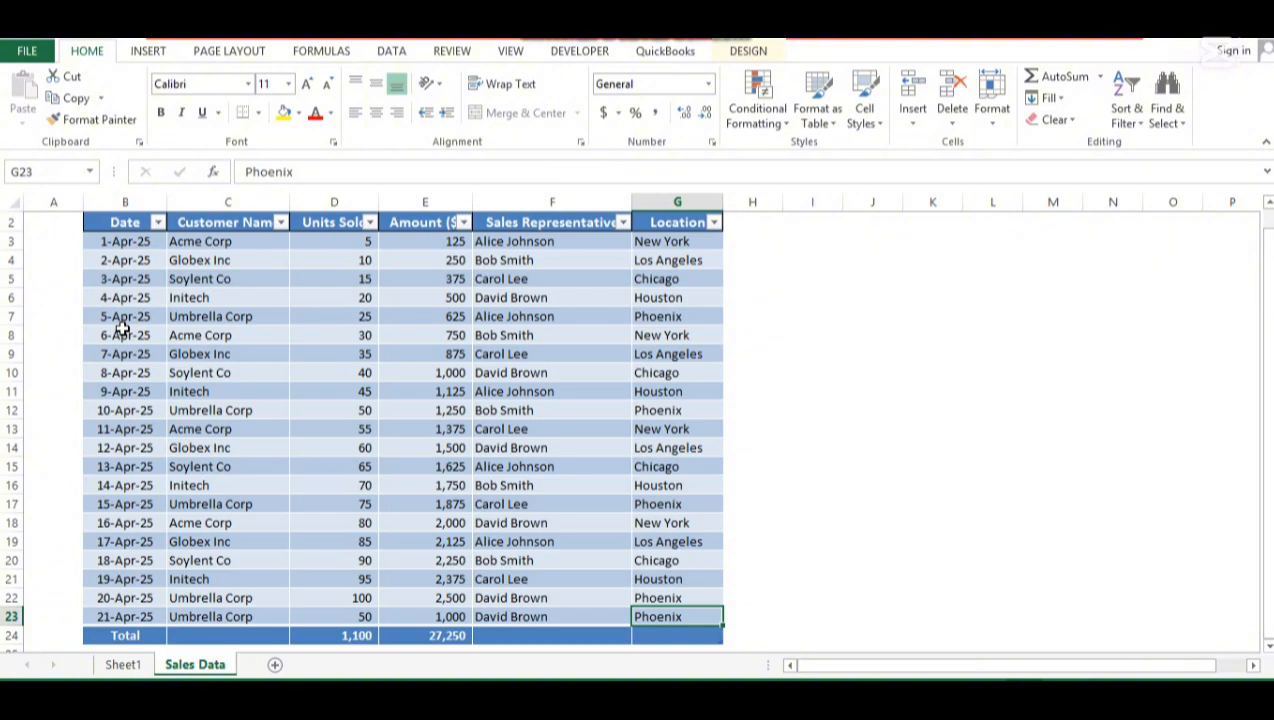
Step: Compare the table's Amount ($) total on the Sales Data sheet with the PivotTable's grand total on Sheet1
key("Down")
key("Left")
key("Left")
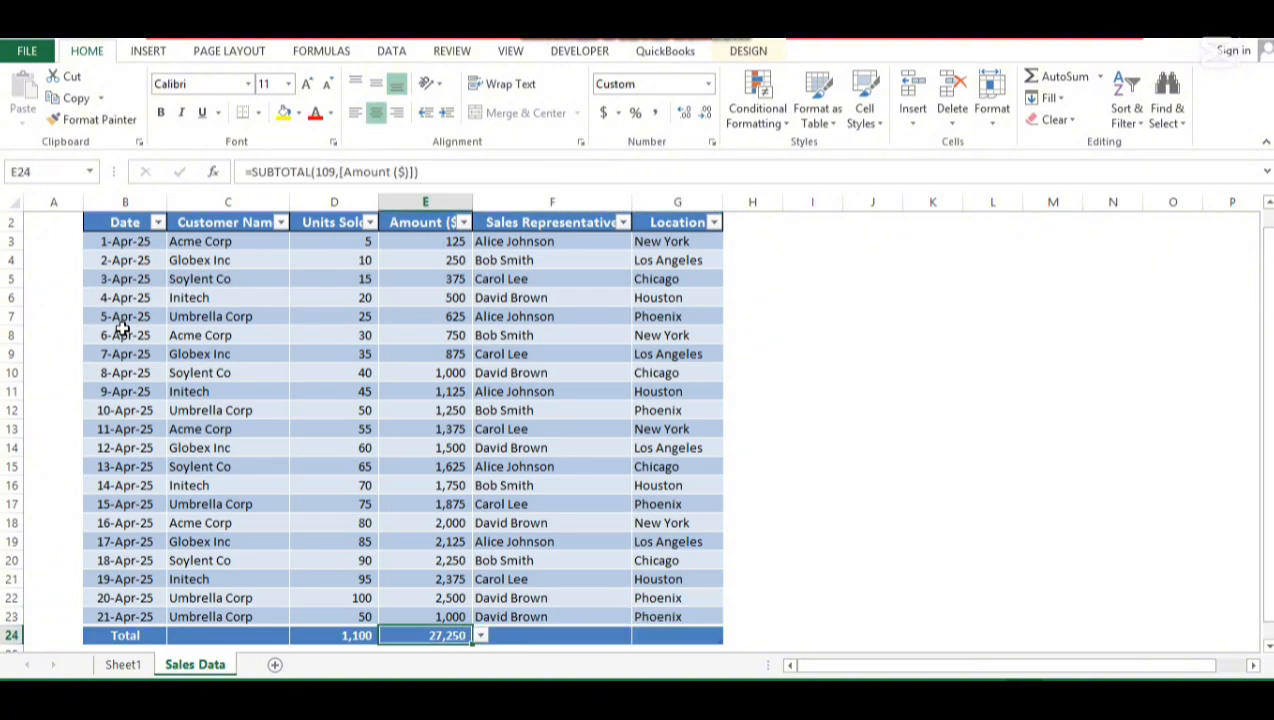
key("Left")
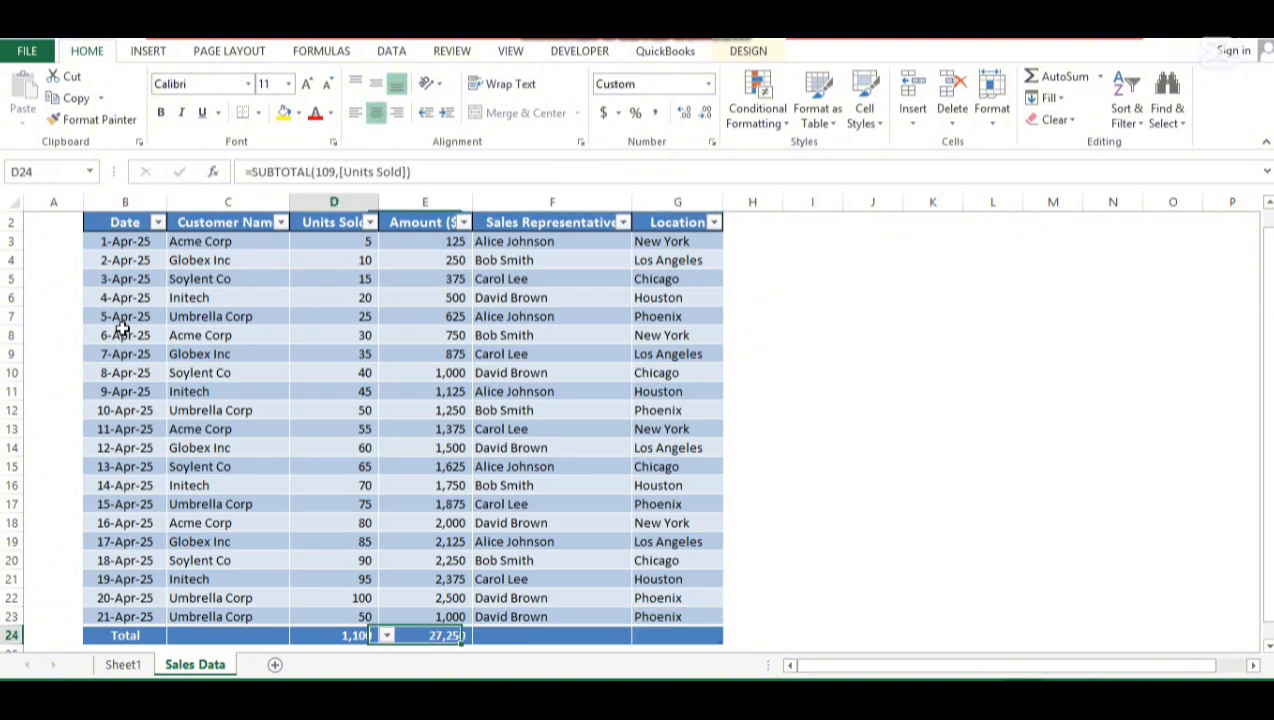
key("Right")
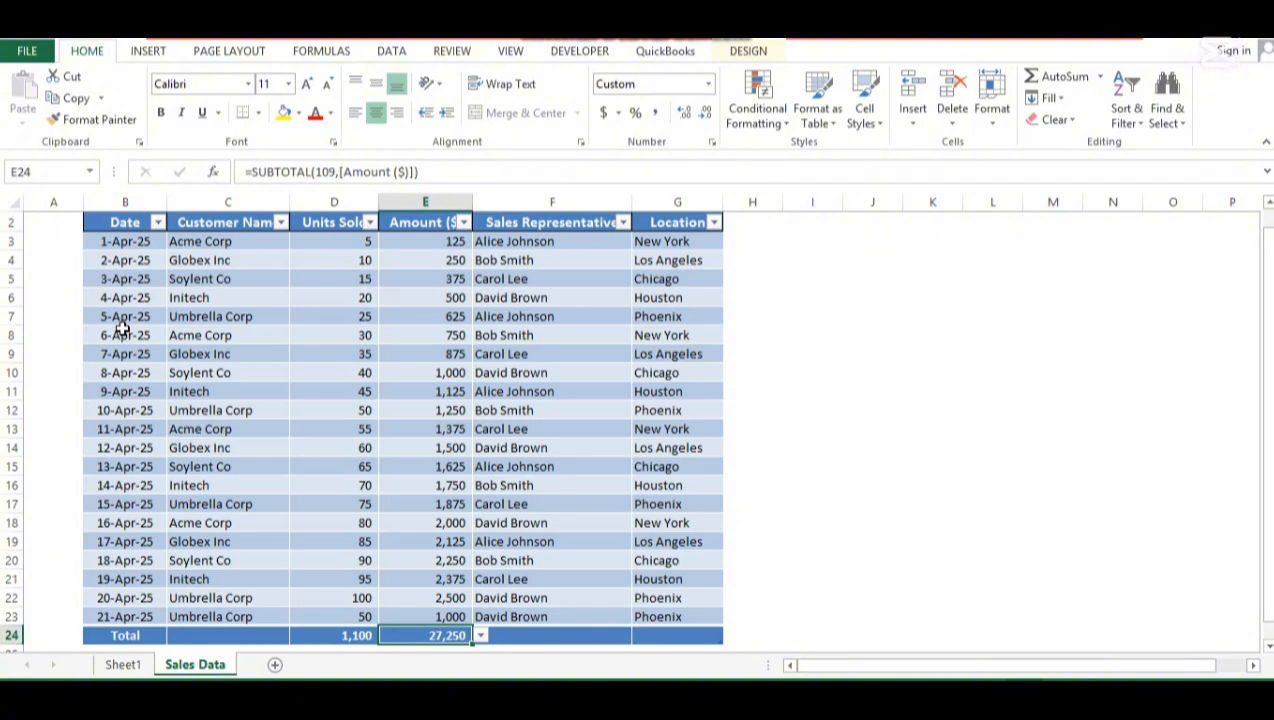
key("ctrl+Page_Up")
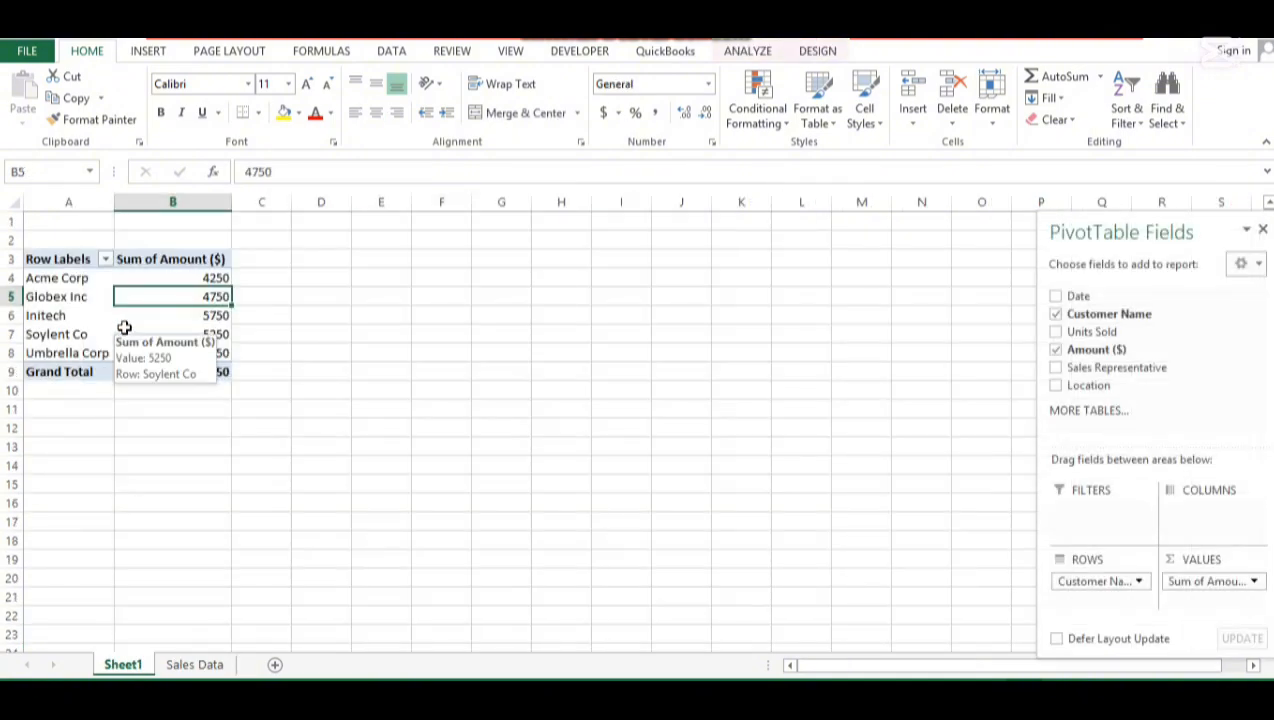
mouse_move(219, 375)
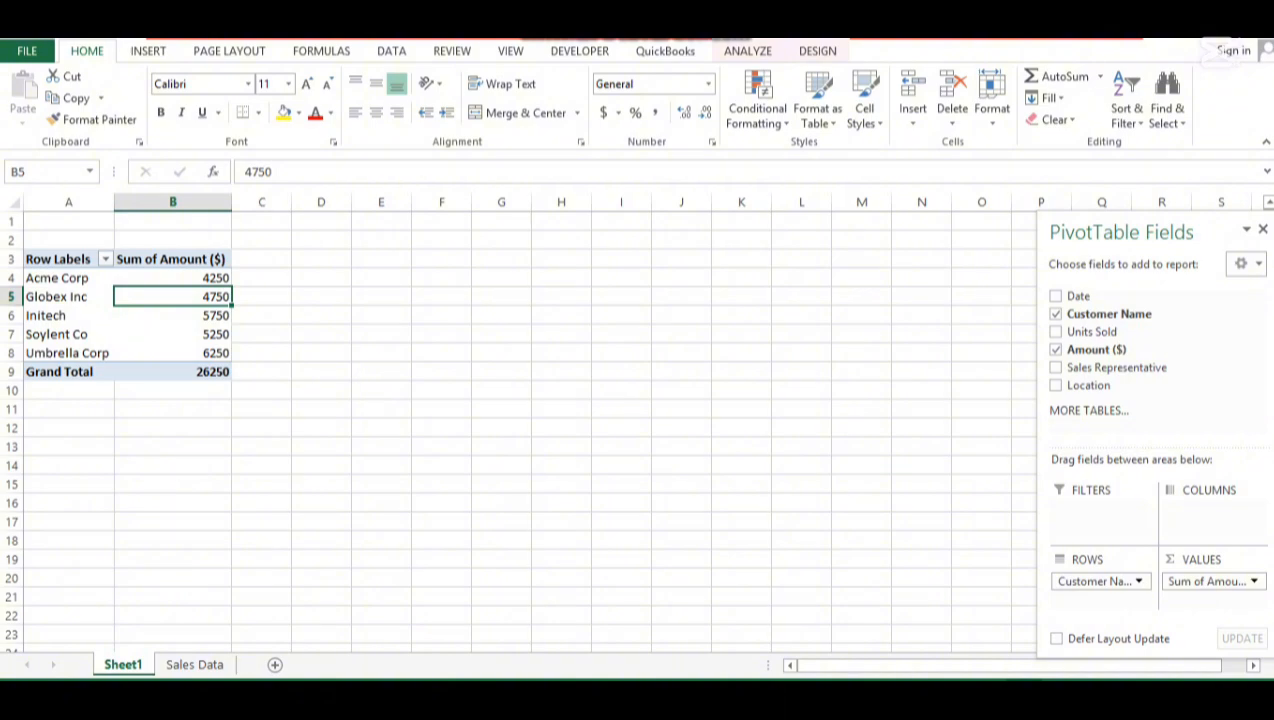
Step: Save and close the workbook, and reopen Sales Data for YouTube Video.xlsx from the Sales Data folder, dismissing the activation notice
key("alt+F4")
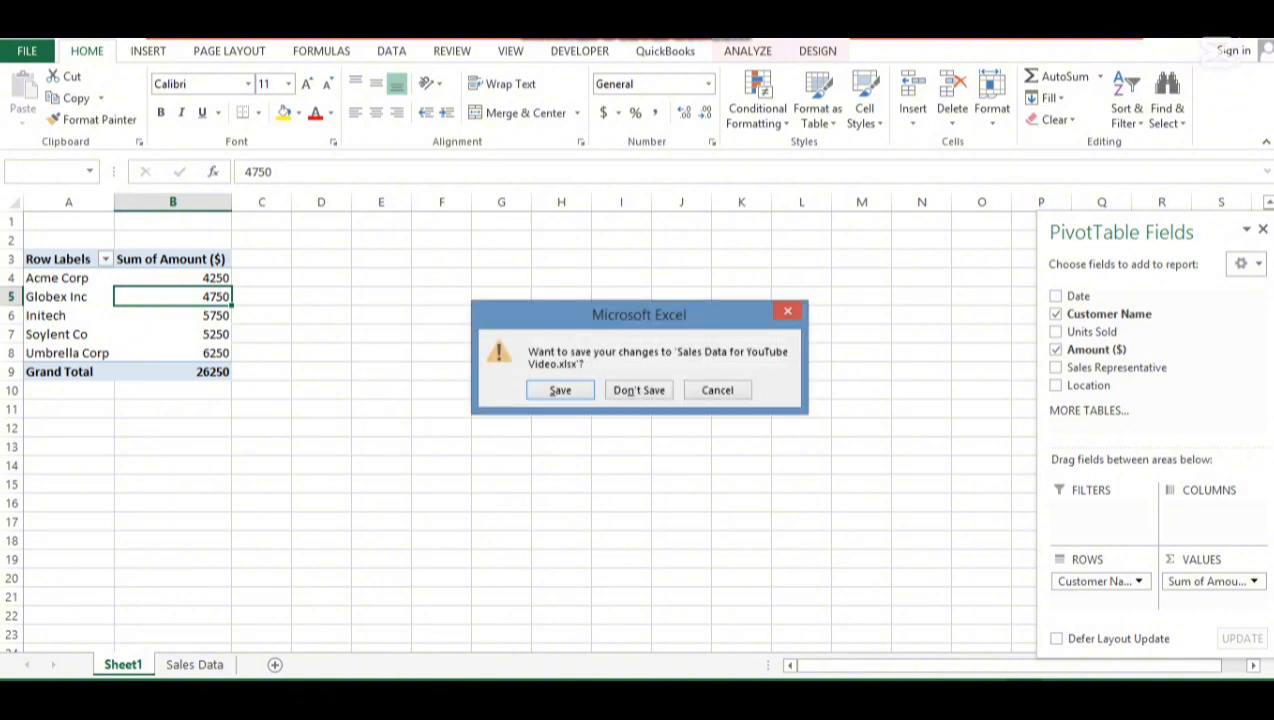
left_click(557, 389)
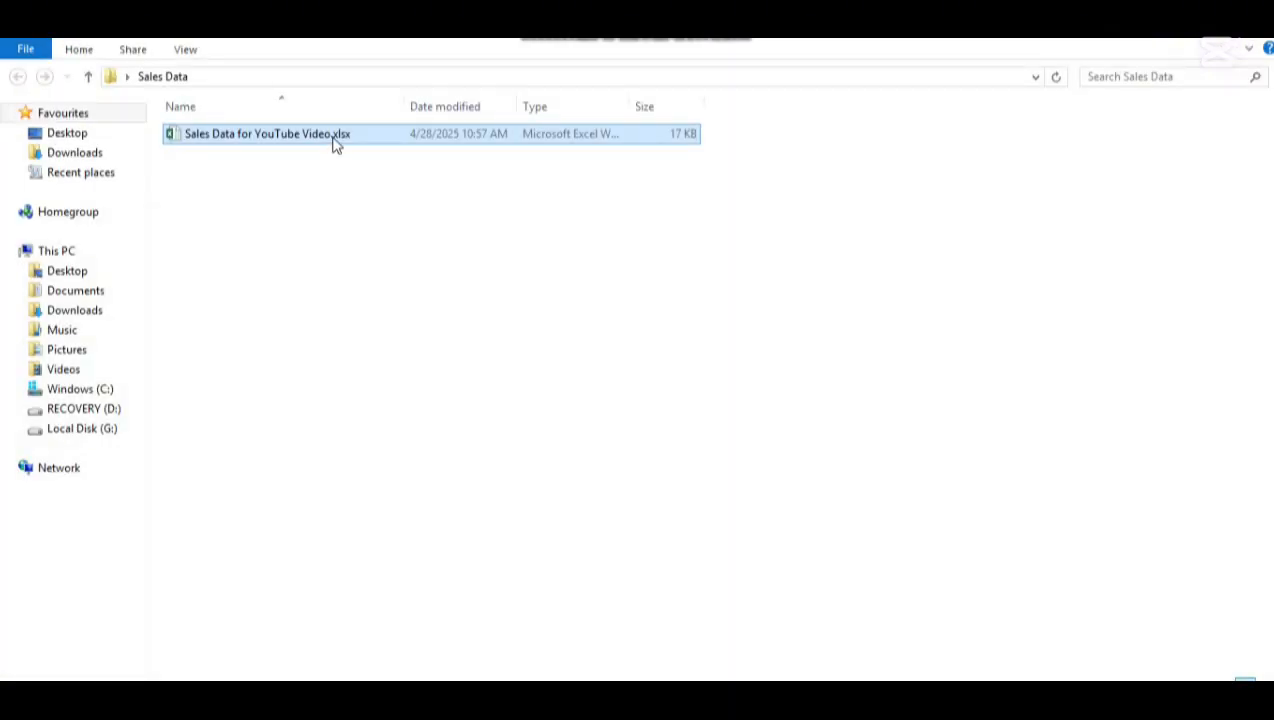
double_click(333, 138)
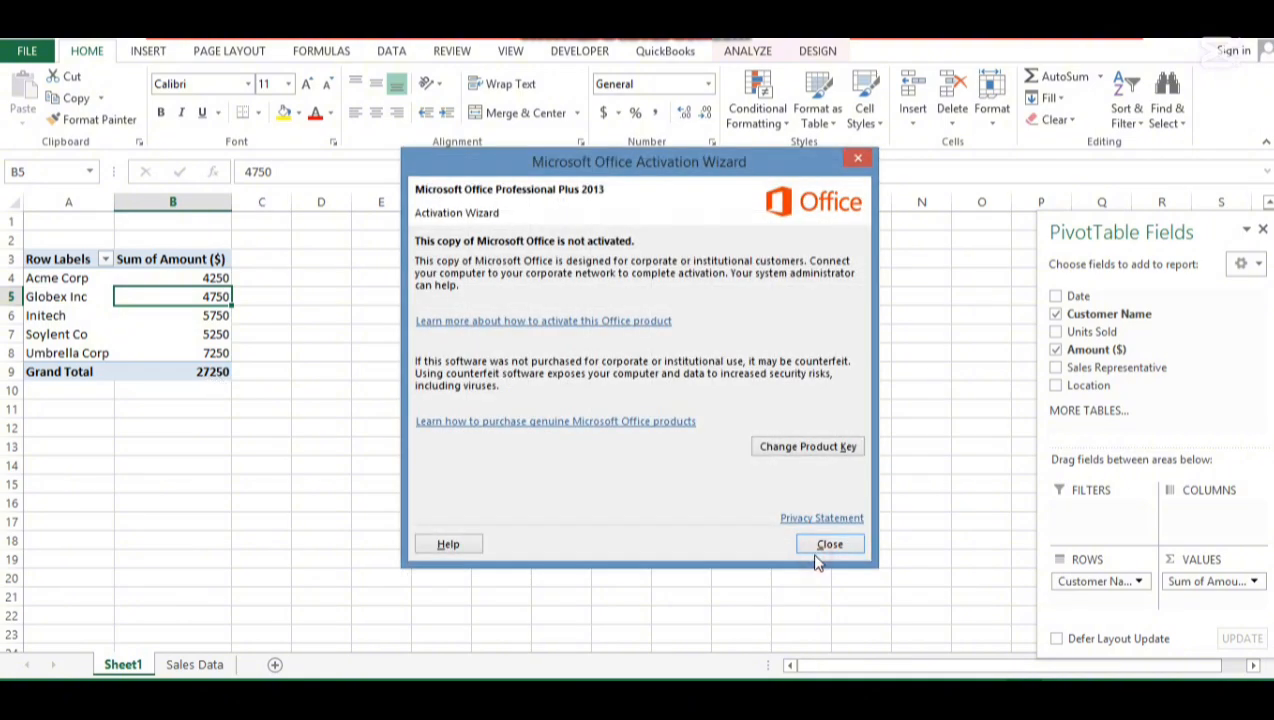
left_click(814, 550)
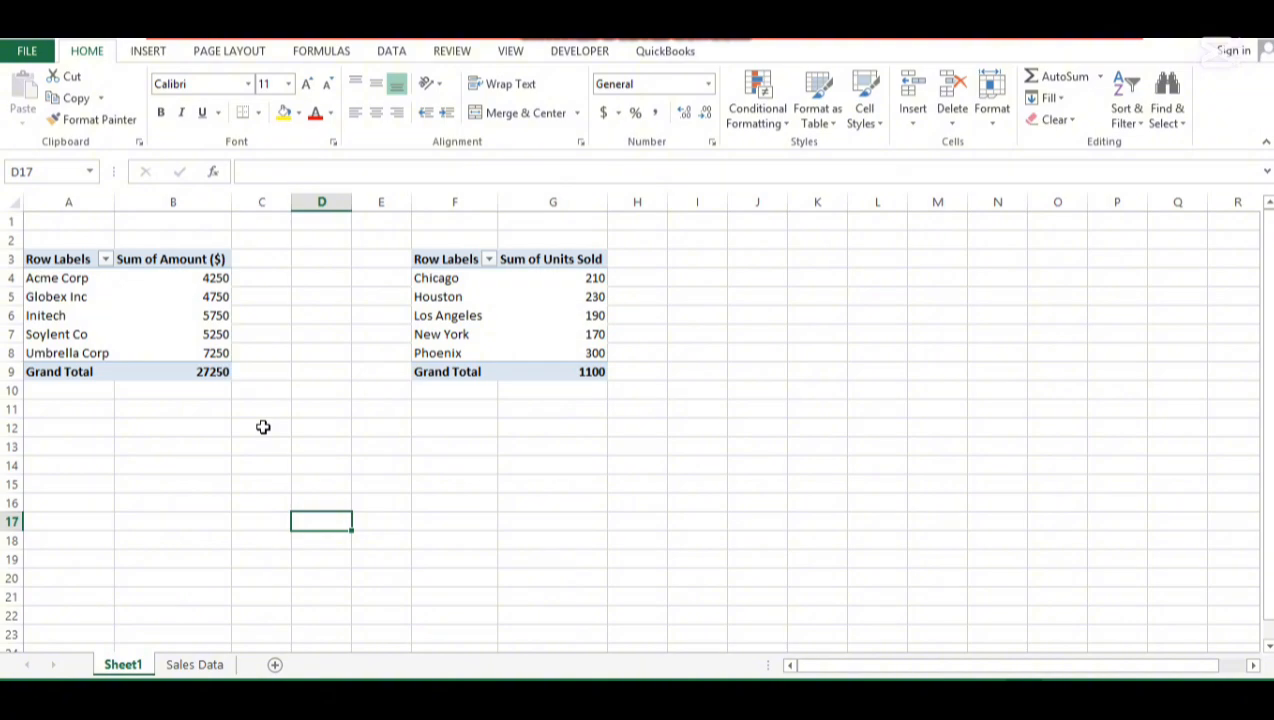
Step: Add a Sales Representative slicer to the customer amount PivotTable and filter it by the first representative listed
left_click(170, 330)
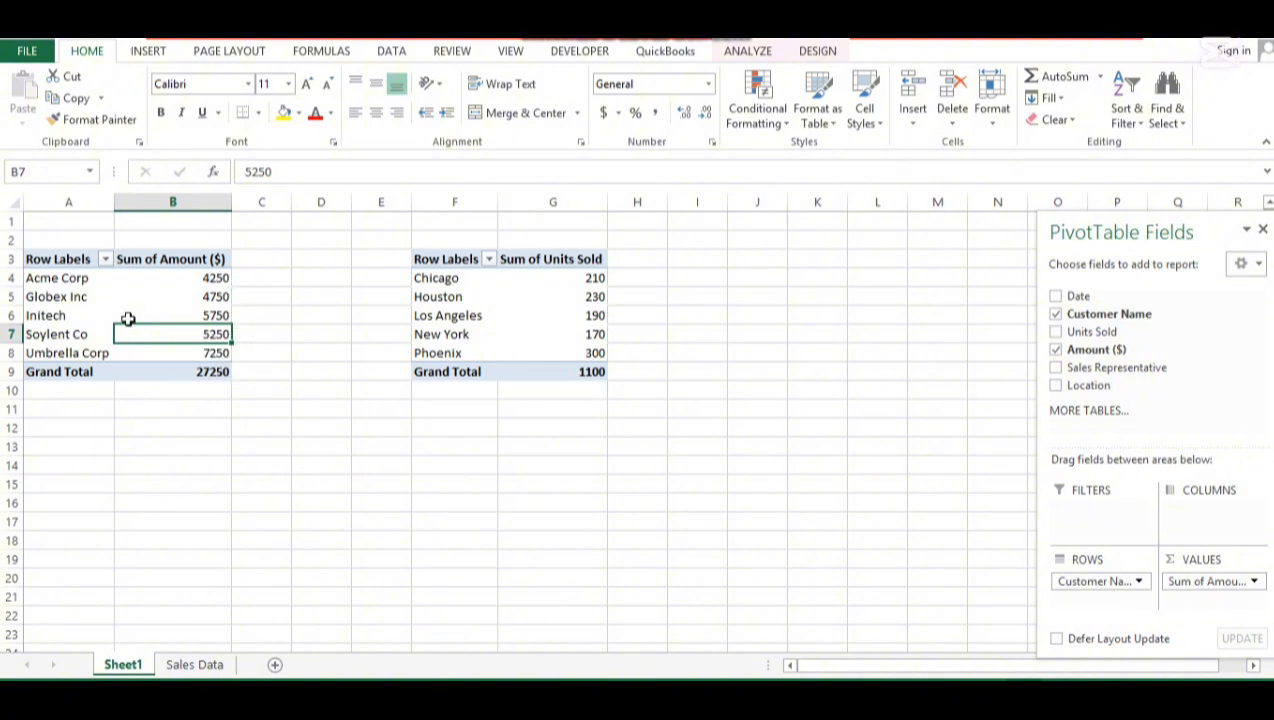
mouse_move(128, 318)
right_click(1101, 369)
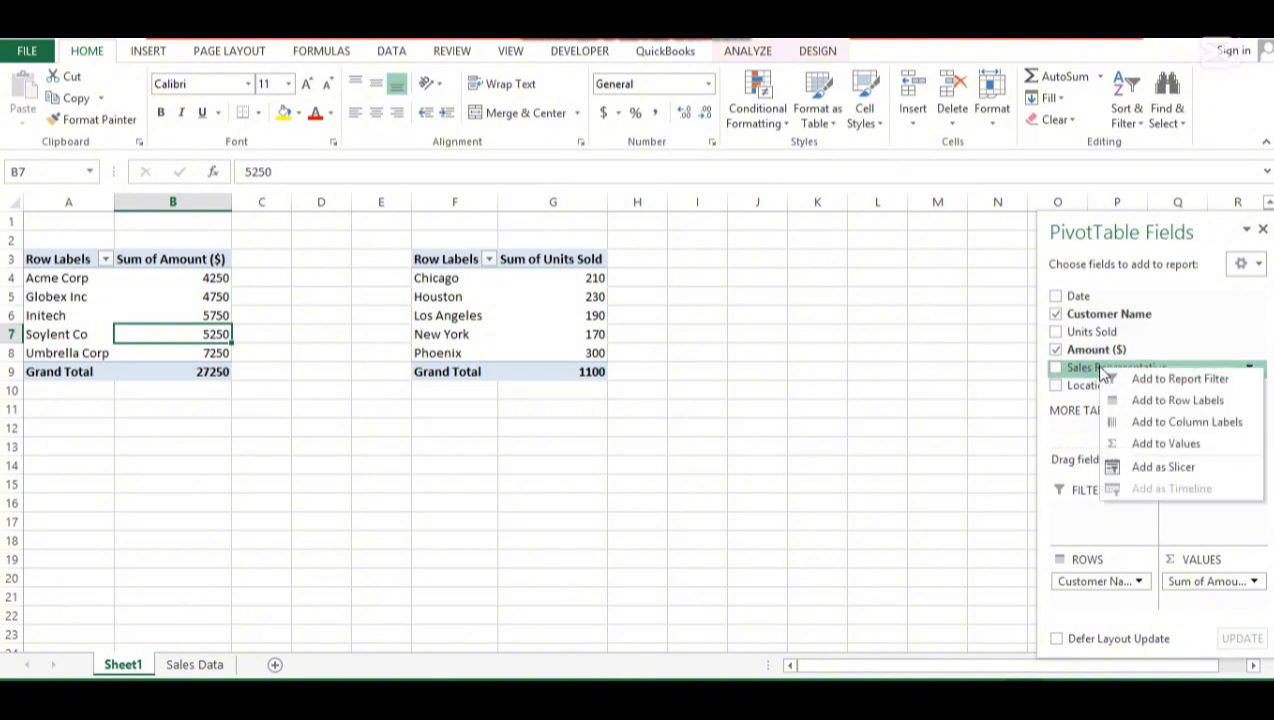
left_click(1170, 472)
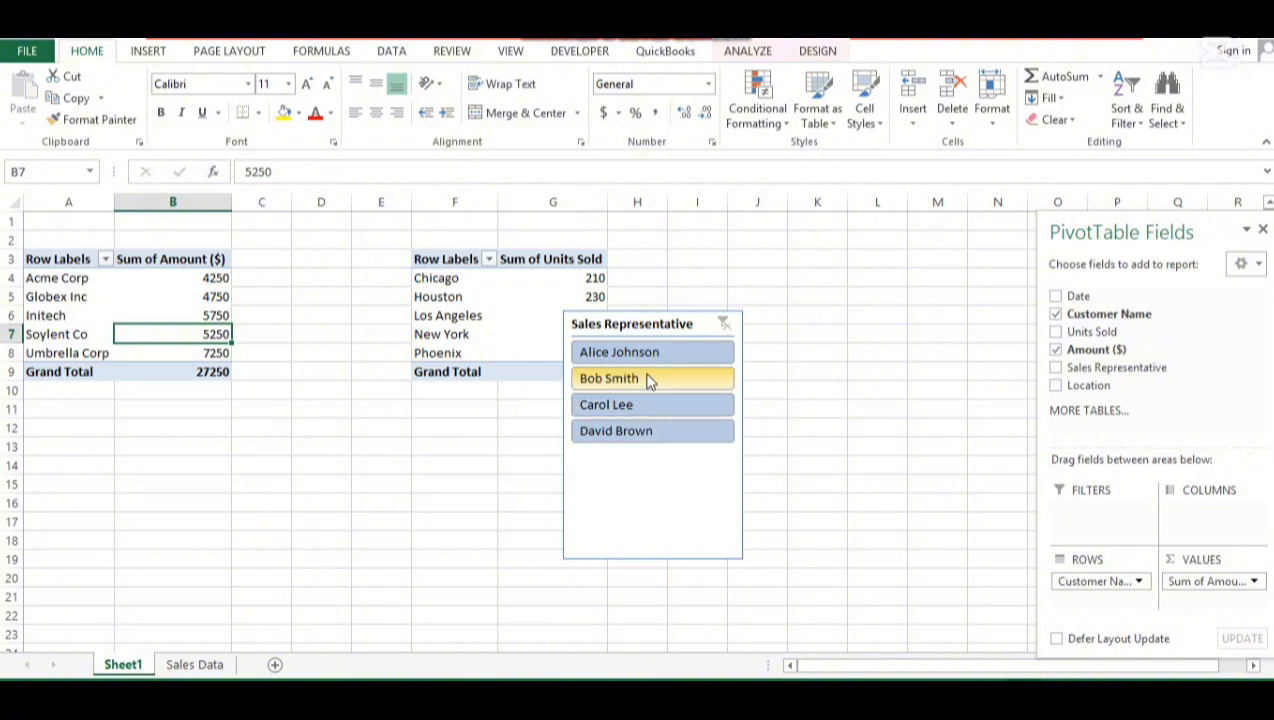
left_click(641, 350)
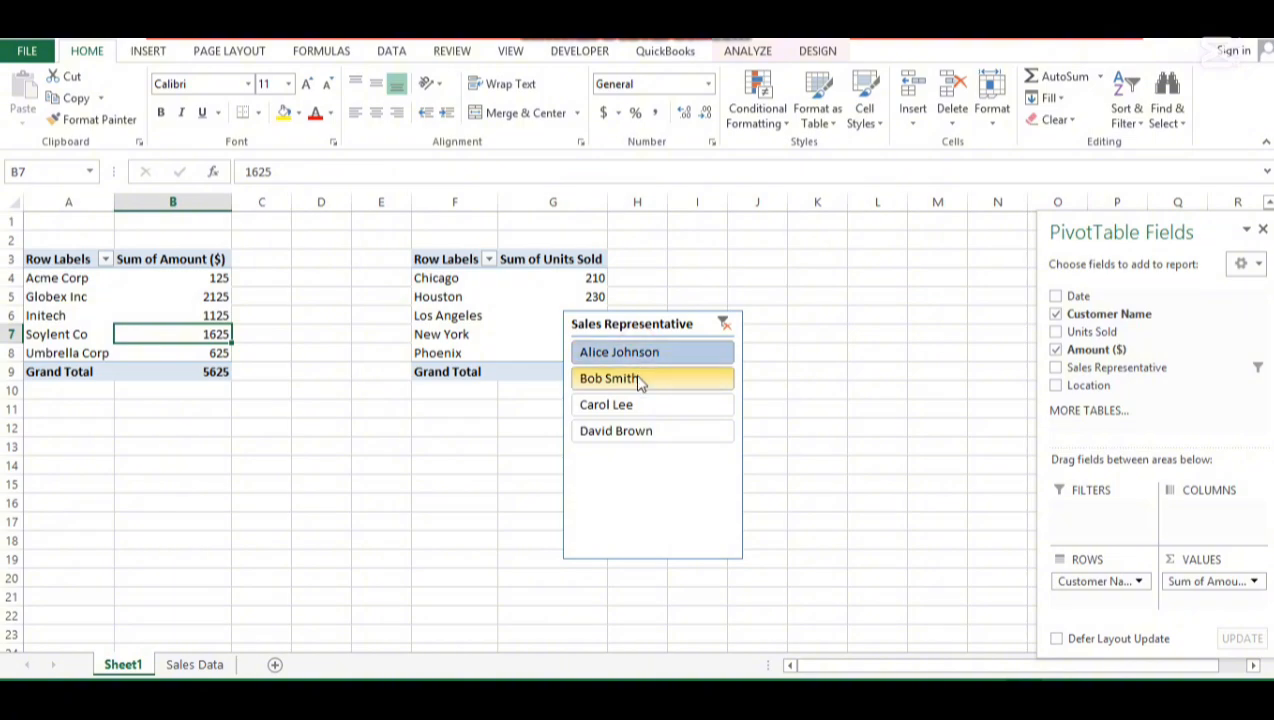
Step: Use the slicer to filter the customer amount PivotTable by each sales representative in turn
left_click(641, 380)
left_click(640, 406)
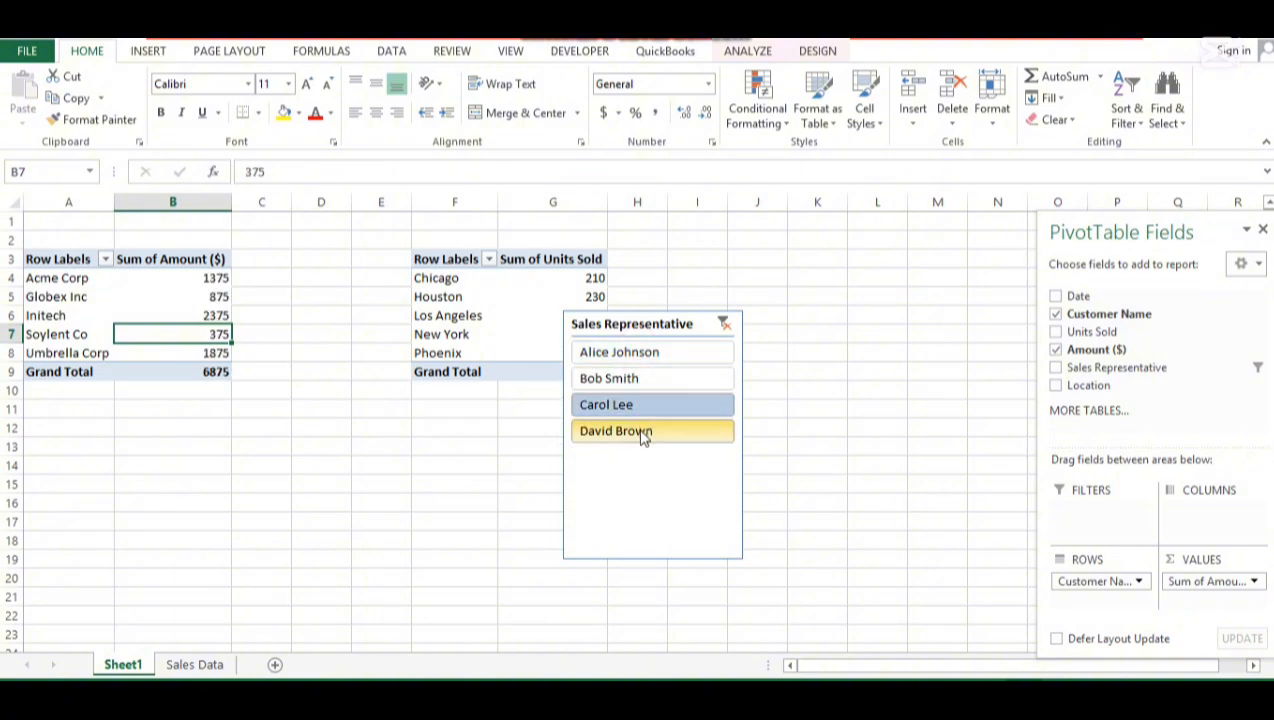
left_click(636, 432)
left_click(648, 356)
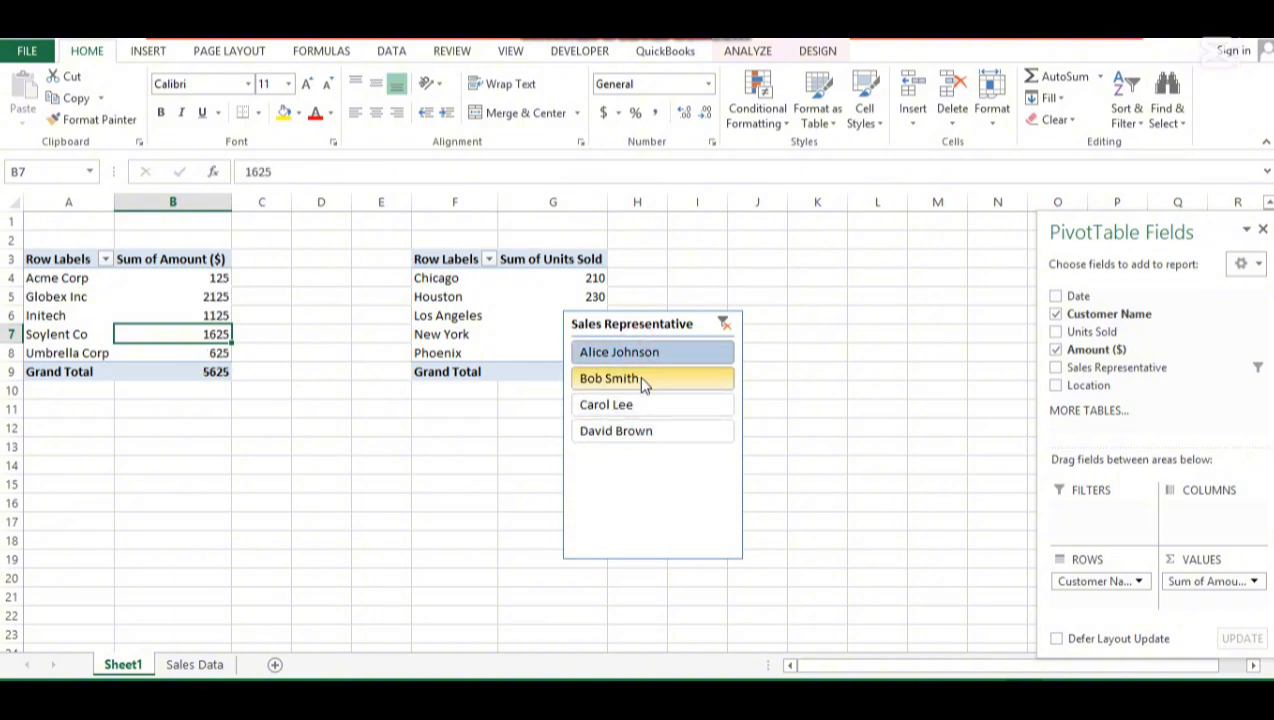
left_click(643, 382)
Step: Move the Sales Representative slicer clear of the units sold PivotTable and filter by the third representative listed
left_click_drag(654, 321, 762, 337)
left_click(735, 422)
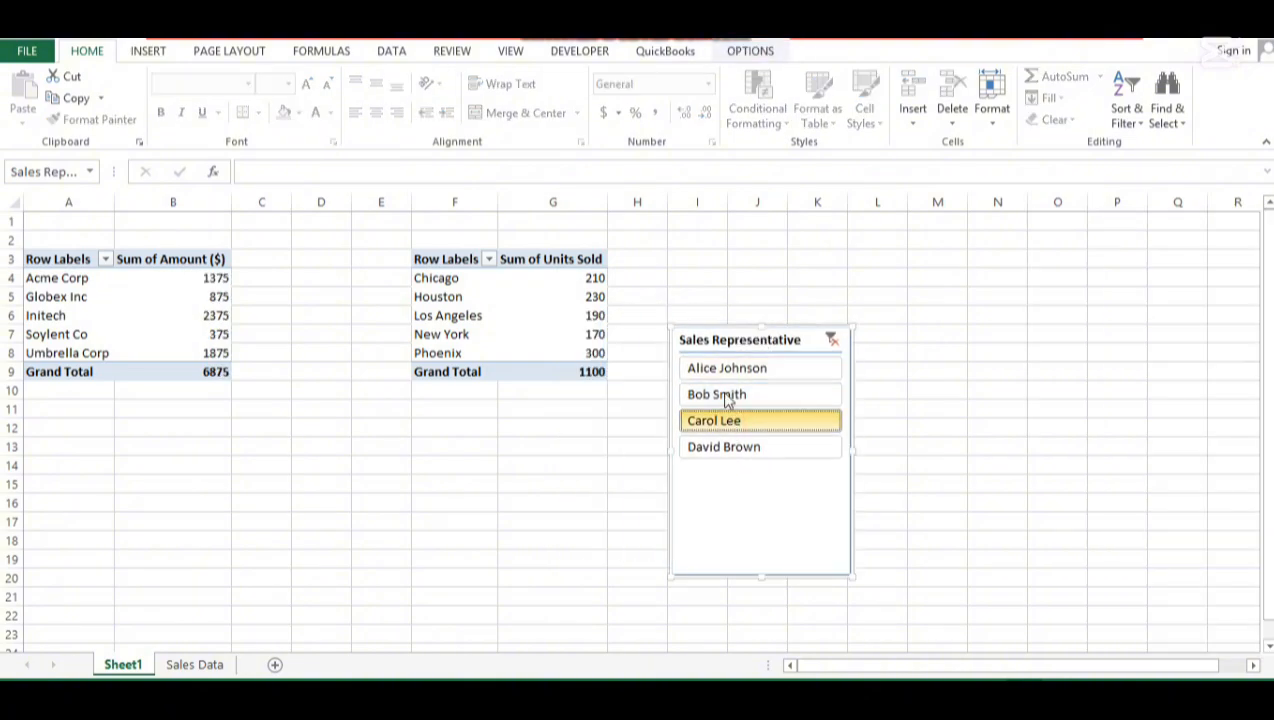
left_click(745, 445)
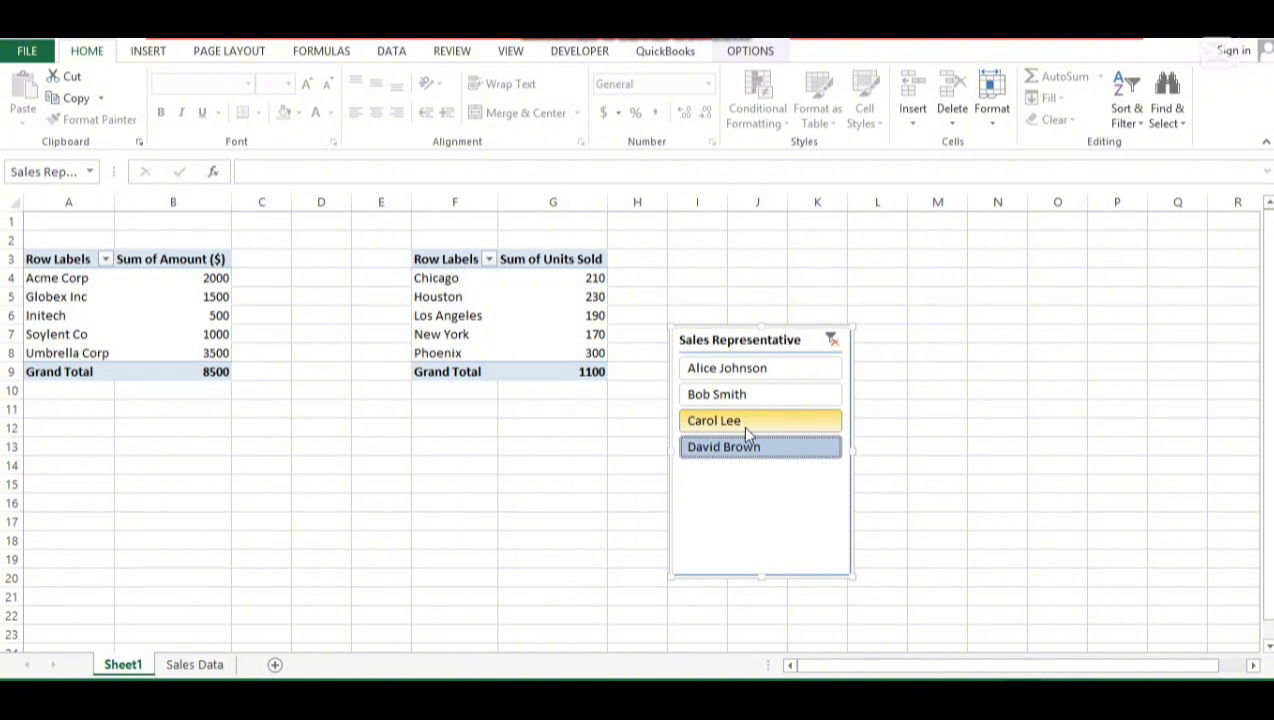
left_click(713, 428)
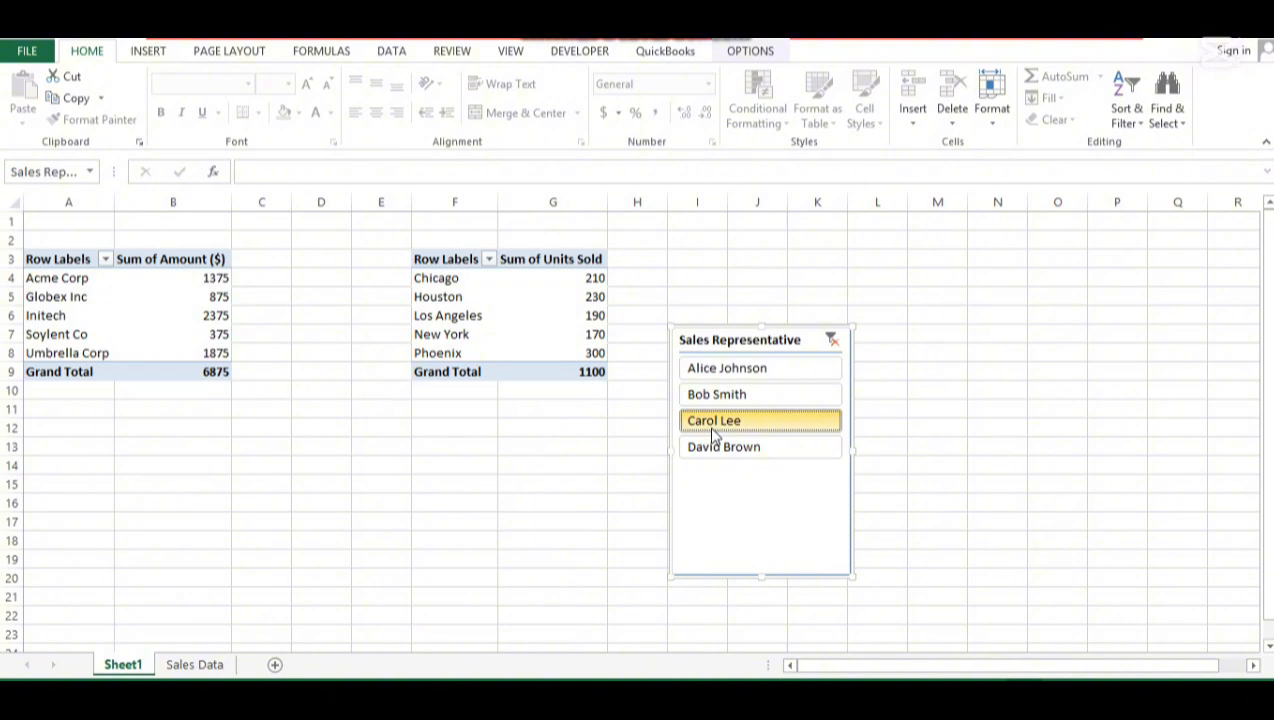
Step: Connect the Sales Representative slicer to the units sold by location PivotTable through its Filter Connections
left_click(496, 305)
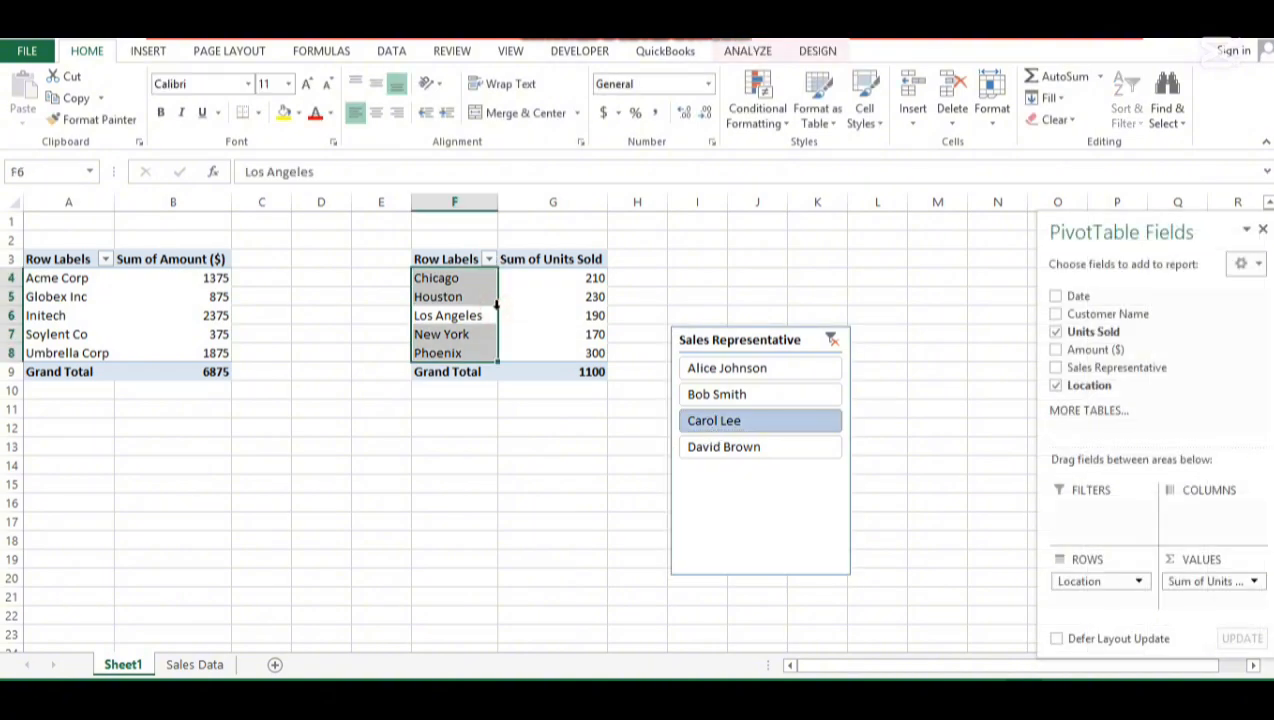
left_click(740, 55)
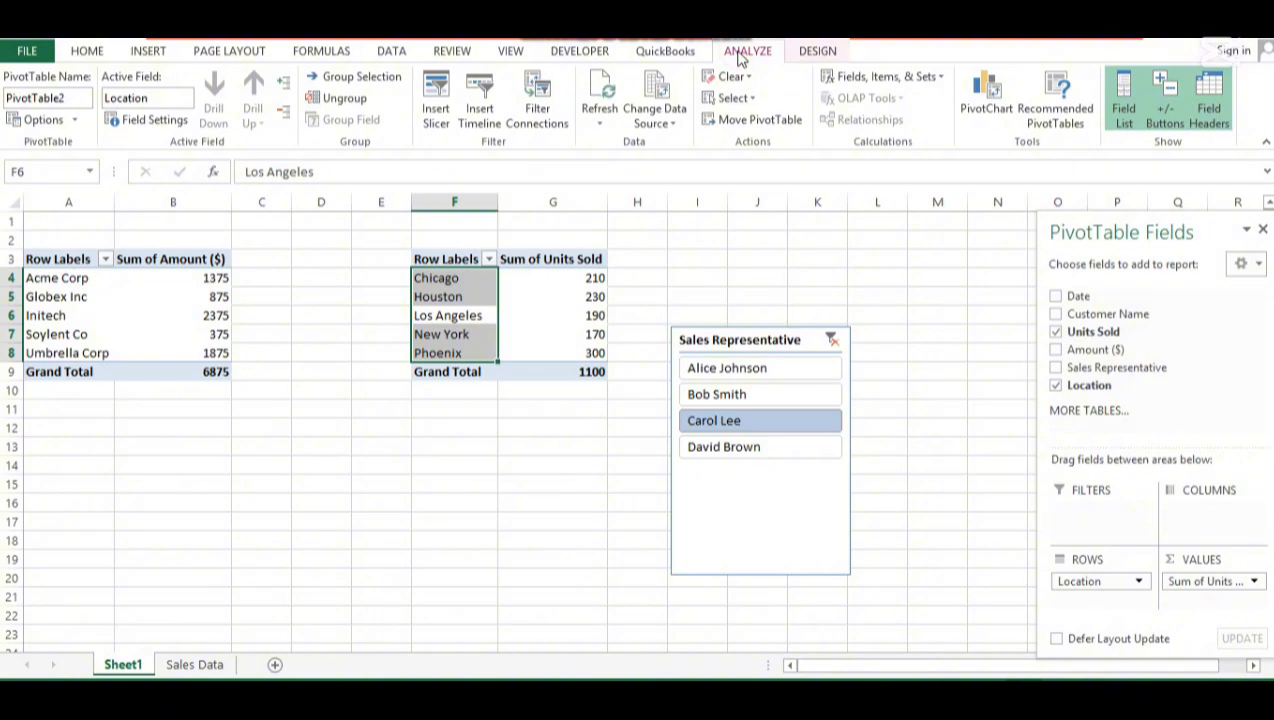
left_click(535, 122)
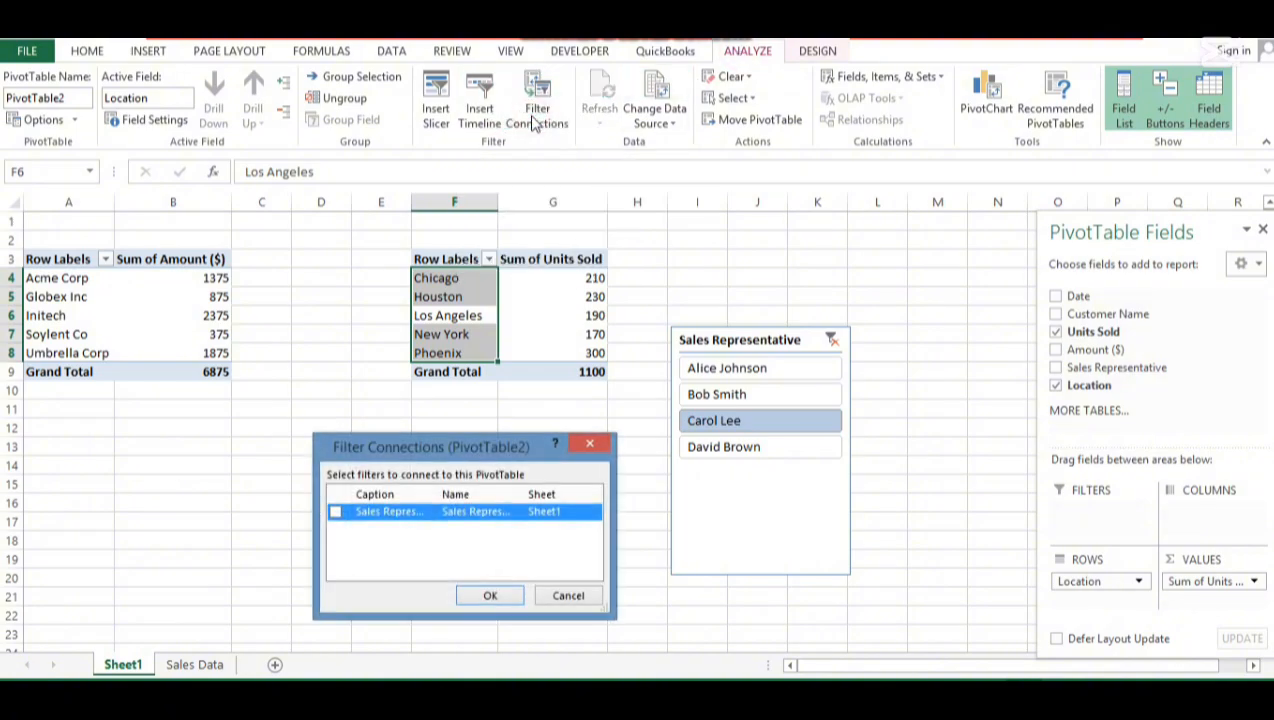
left_click(337, 513)
left_click(490, 595)
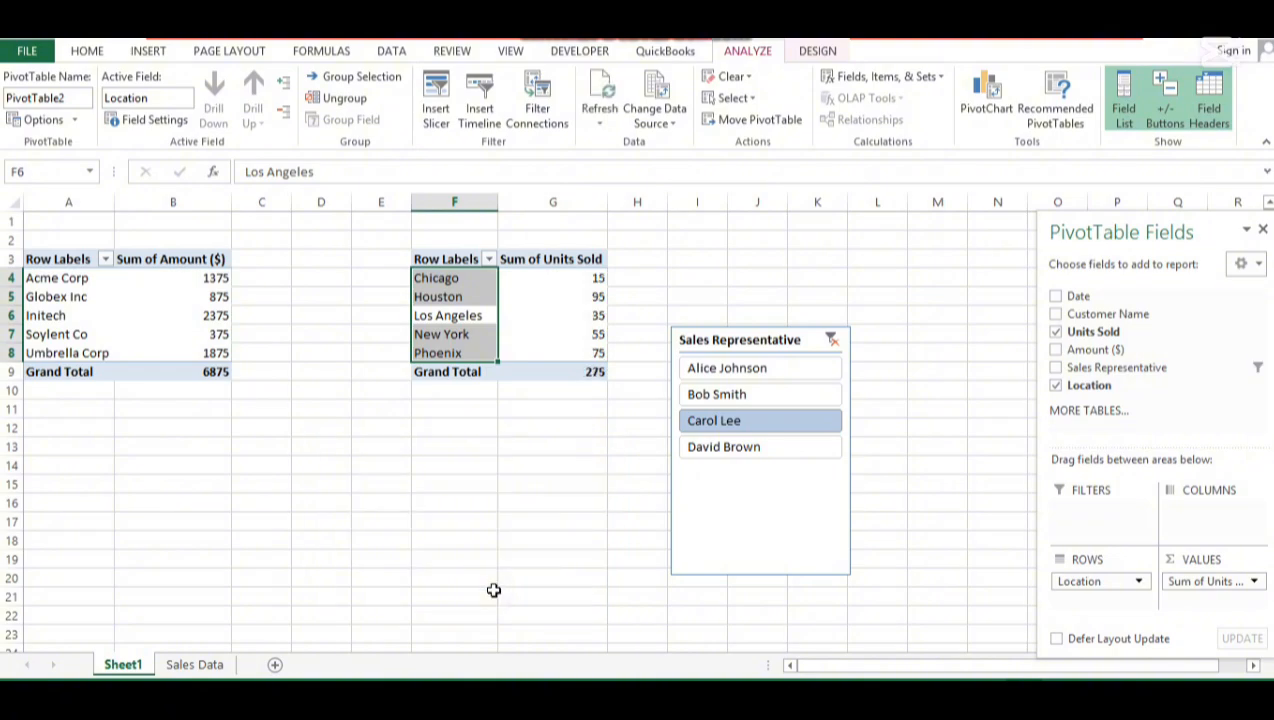
Step: Filter both connected PivotTables by each sales representative in turn, leaving the second representative listed selected
left_click(754, 452)
left_click(733, 368)
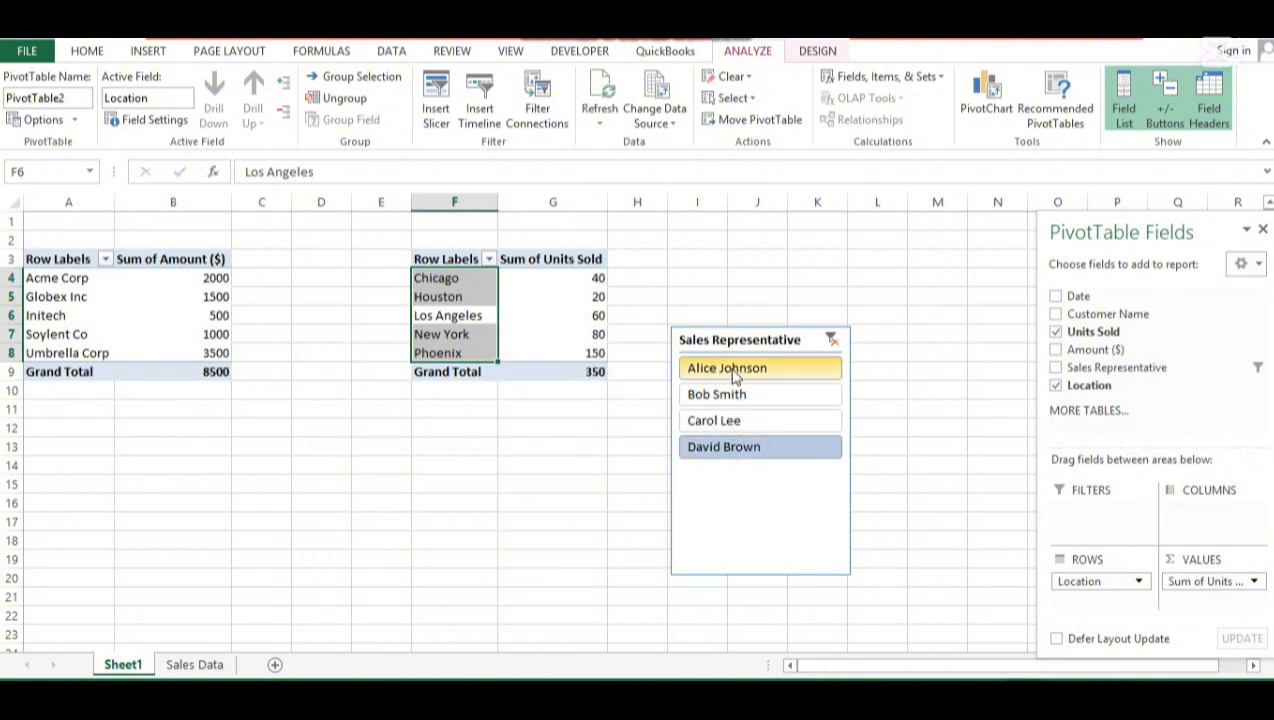
left_click(738, 394)
left_click(740, 420)
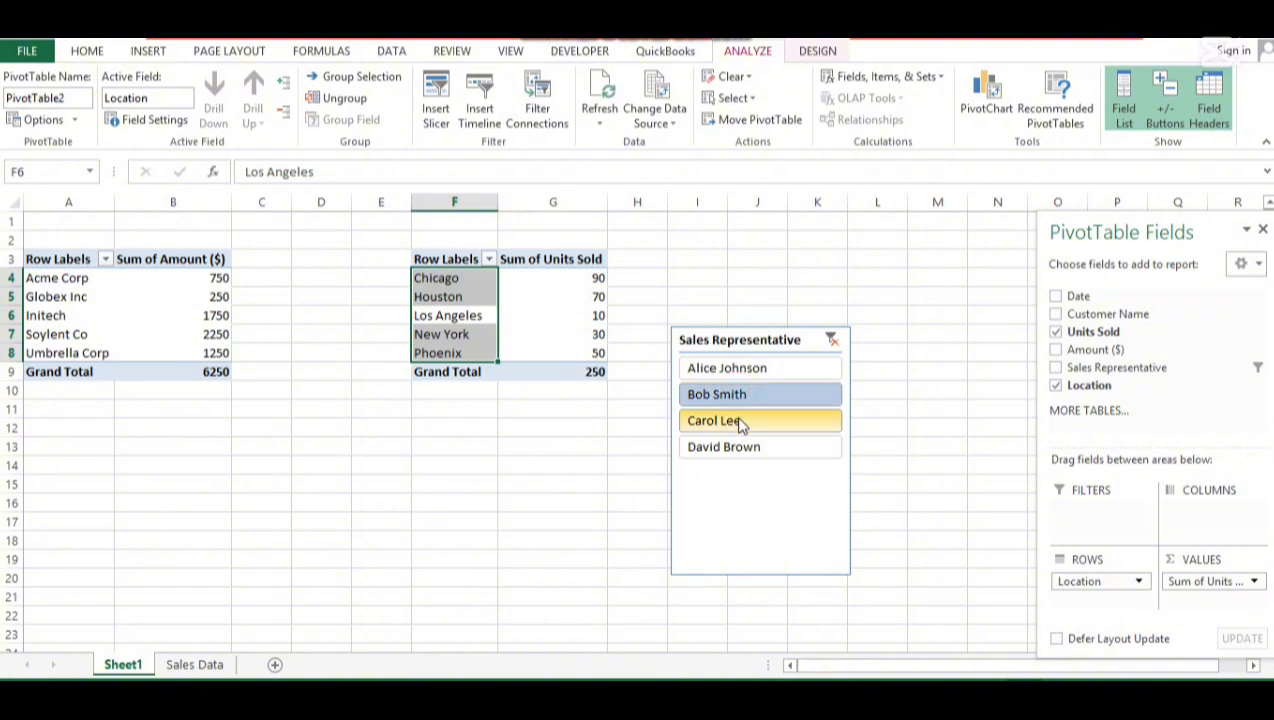
left_click(748, 447)
left_click(738, 420, "ctrl")
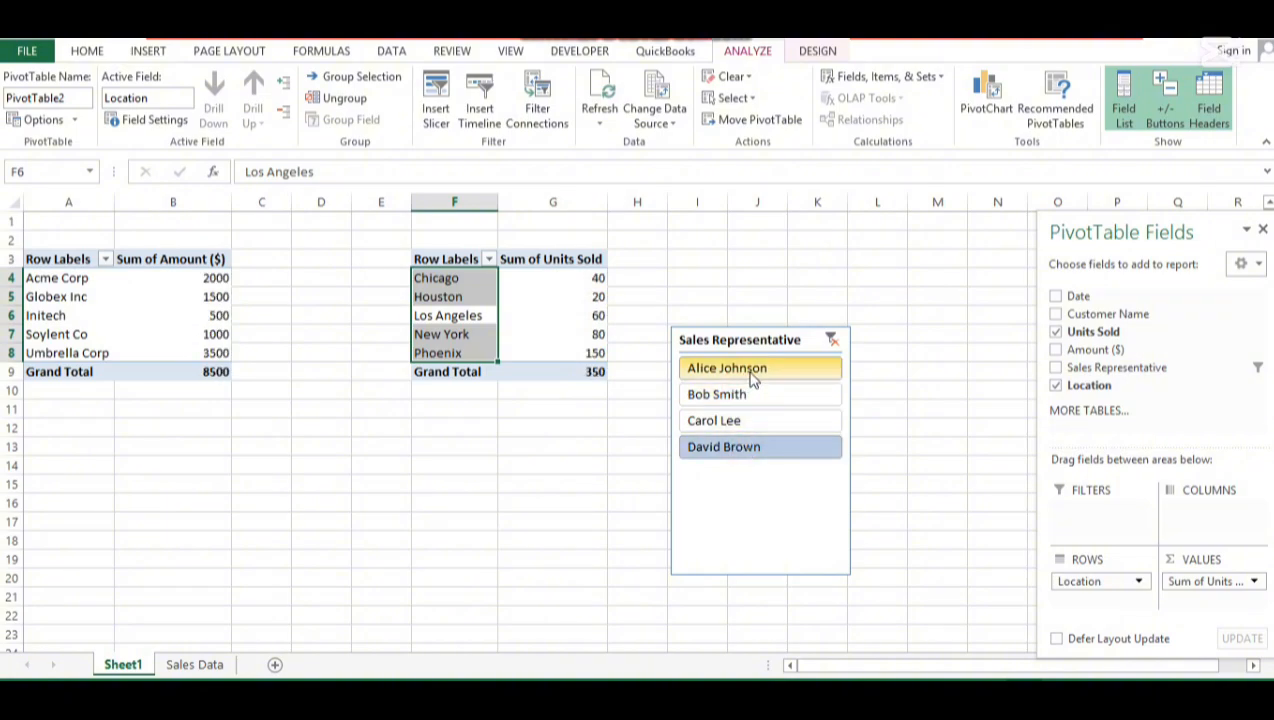
left_click(745, 369)
left_click(740, 396)
left_click(740, 420)
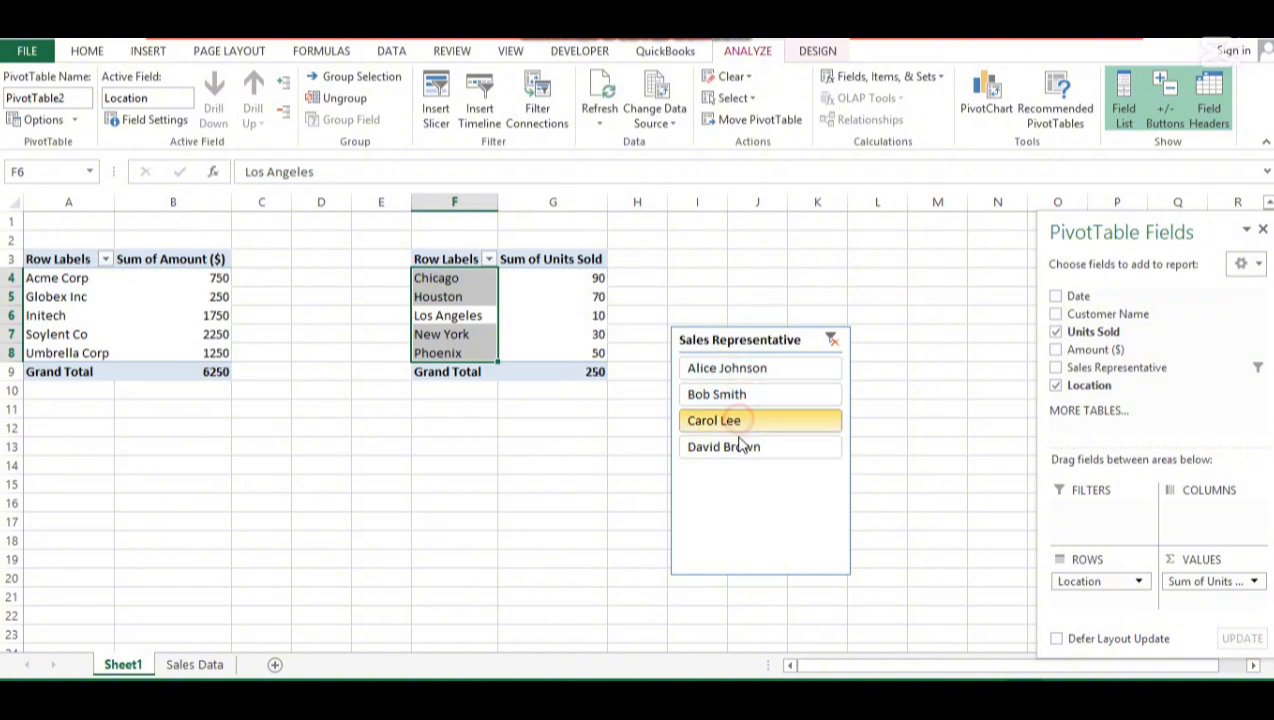
left_click(740, 447)
left_click(750, 370)
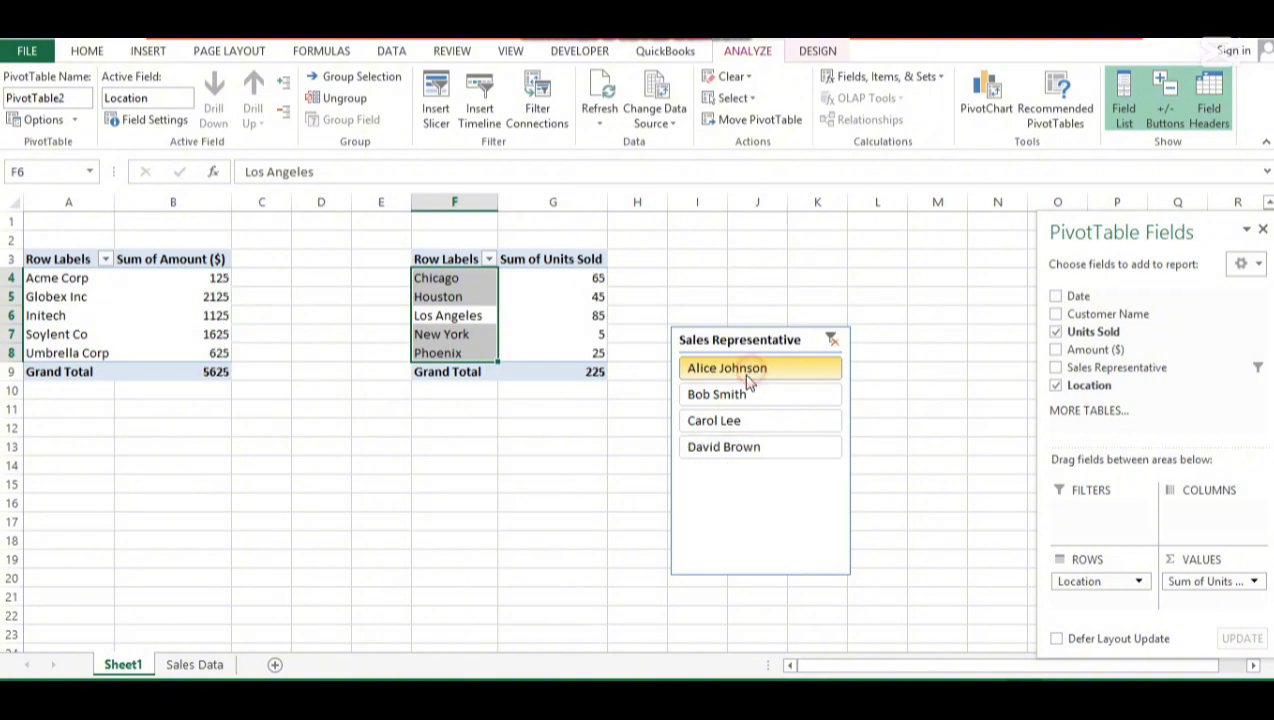
left_click(742, 393)
left_click(738, 422)
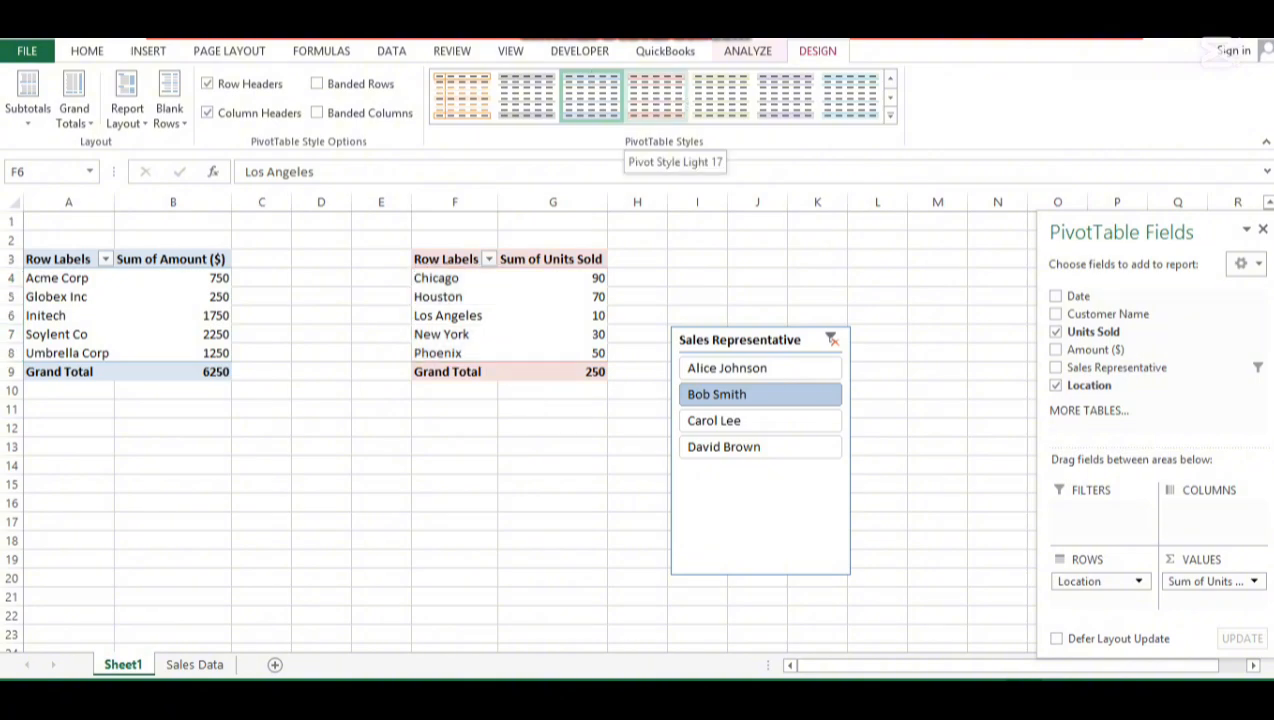
Step: Set the customer amount PivotTable's report layout to Show in Tabular Form
left_click_drag(270, 321, 131, 340)
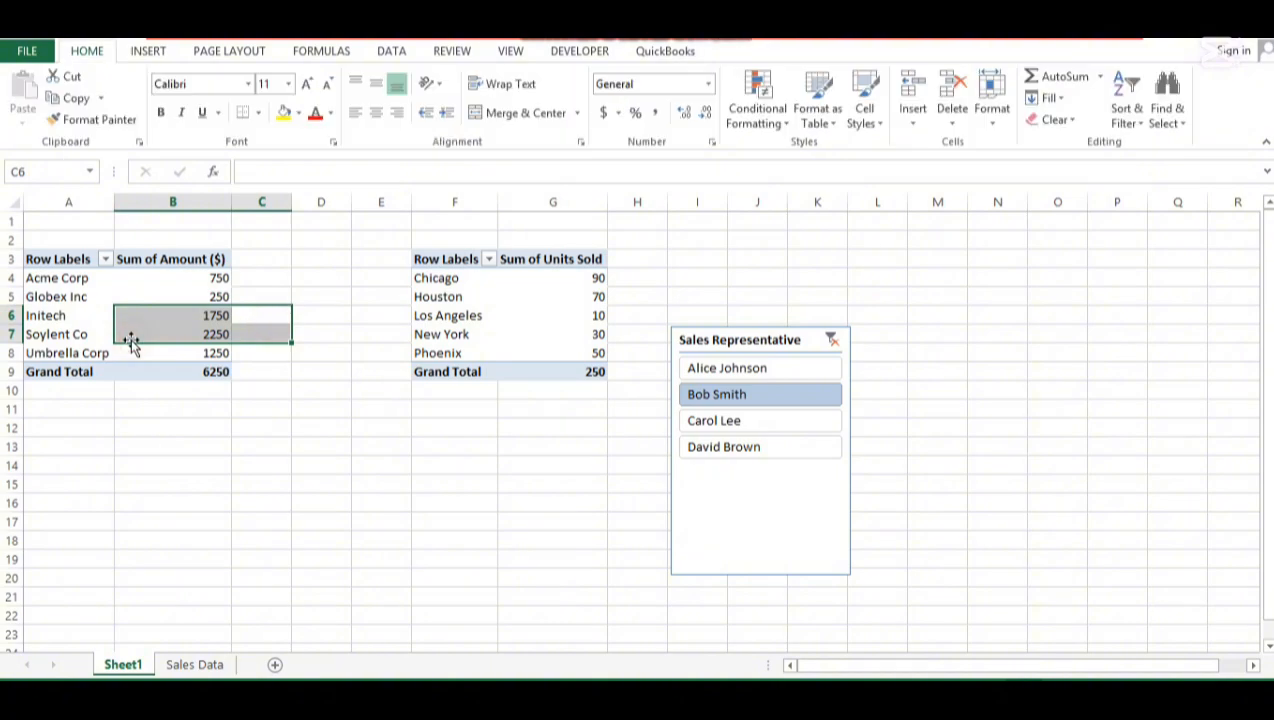
left_click(108, 296)
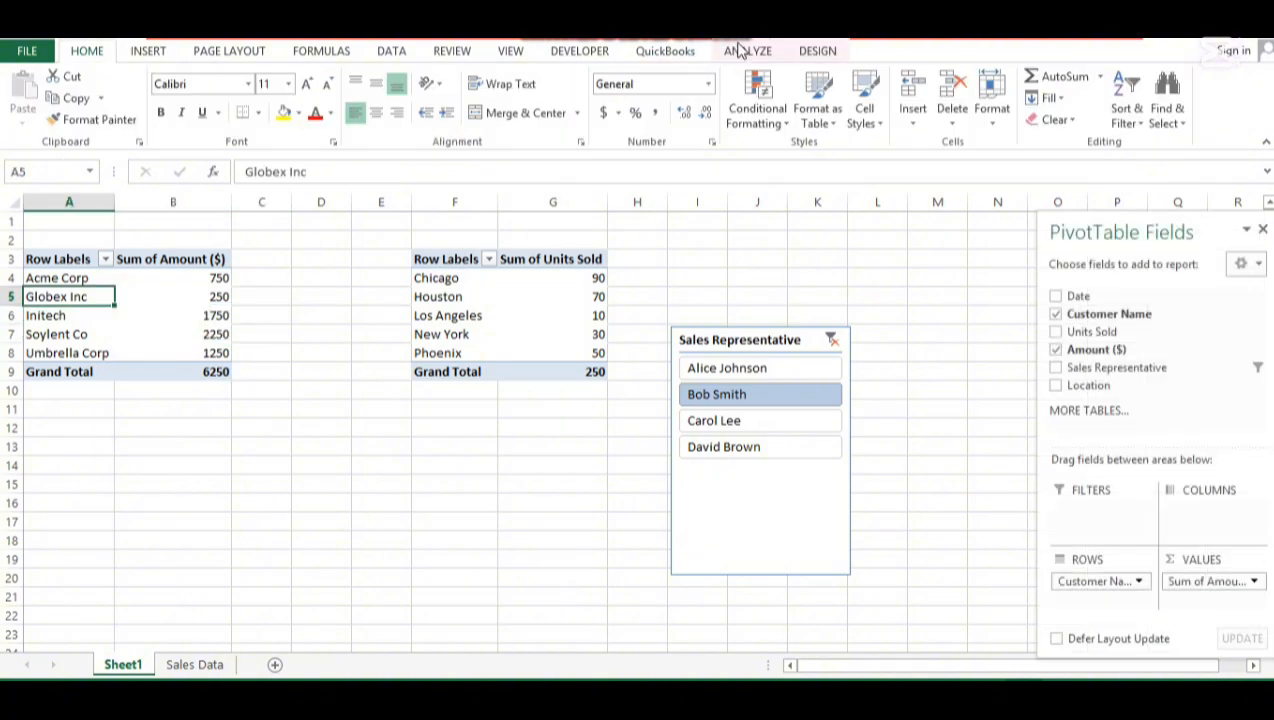
left_click(815, 52)
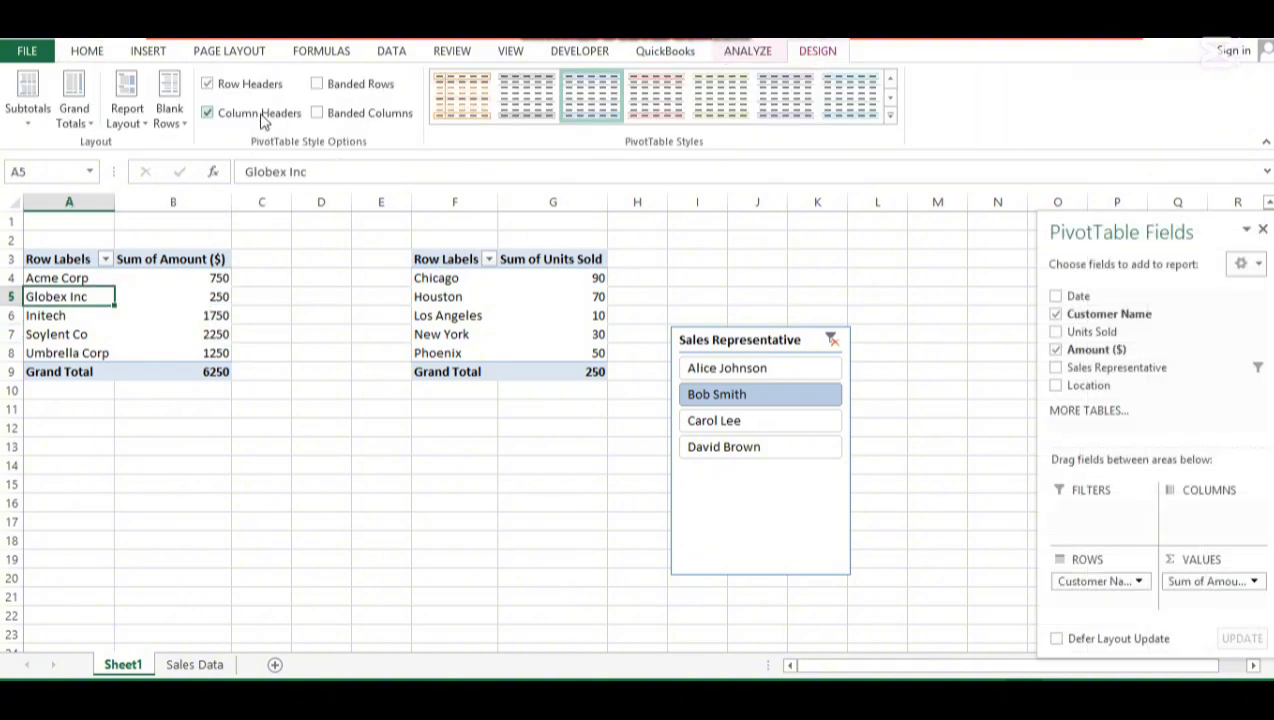
left_click(130, 115)
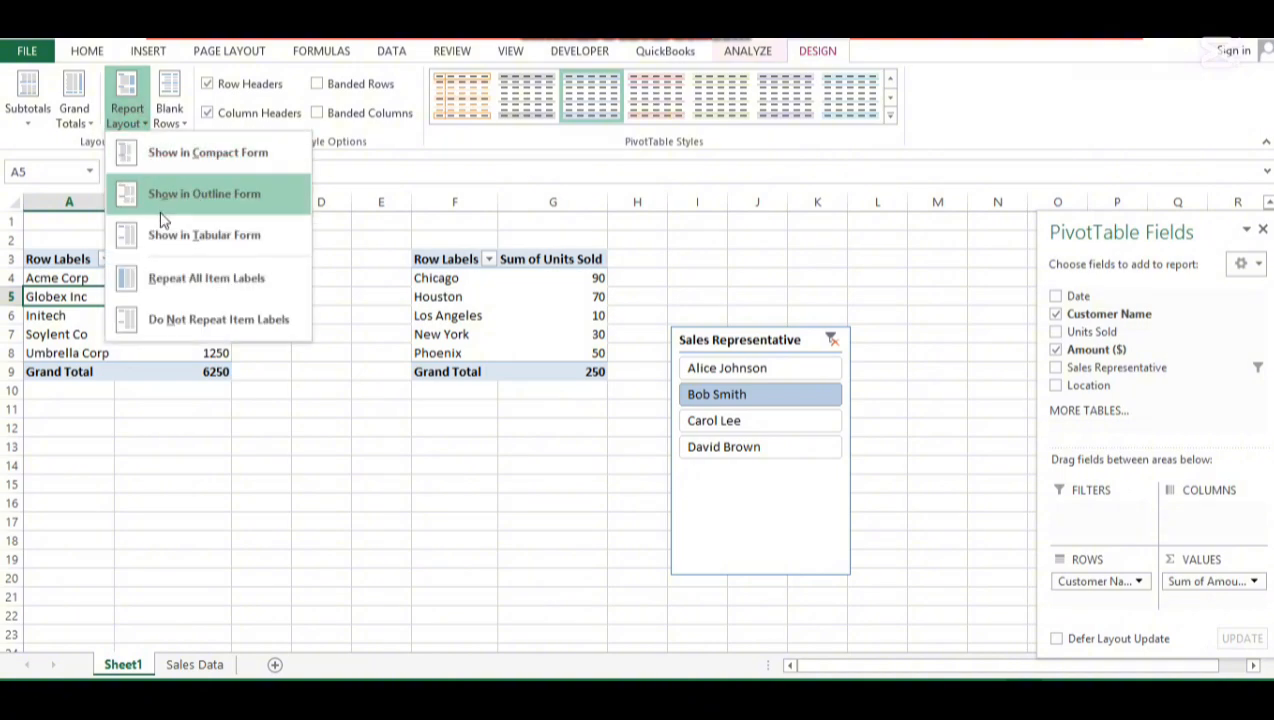
left_click(179, 240)
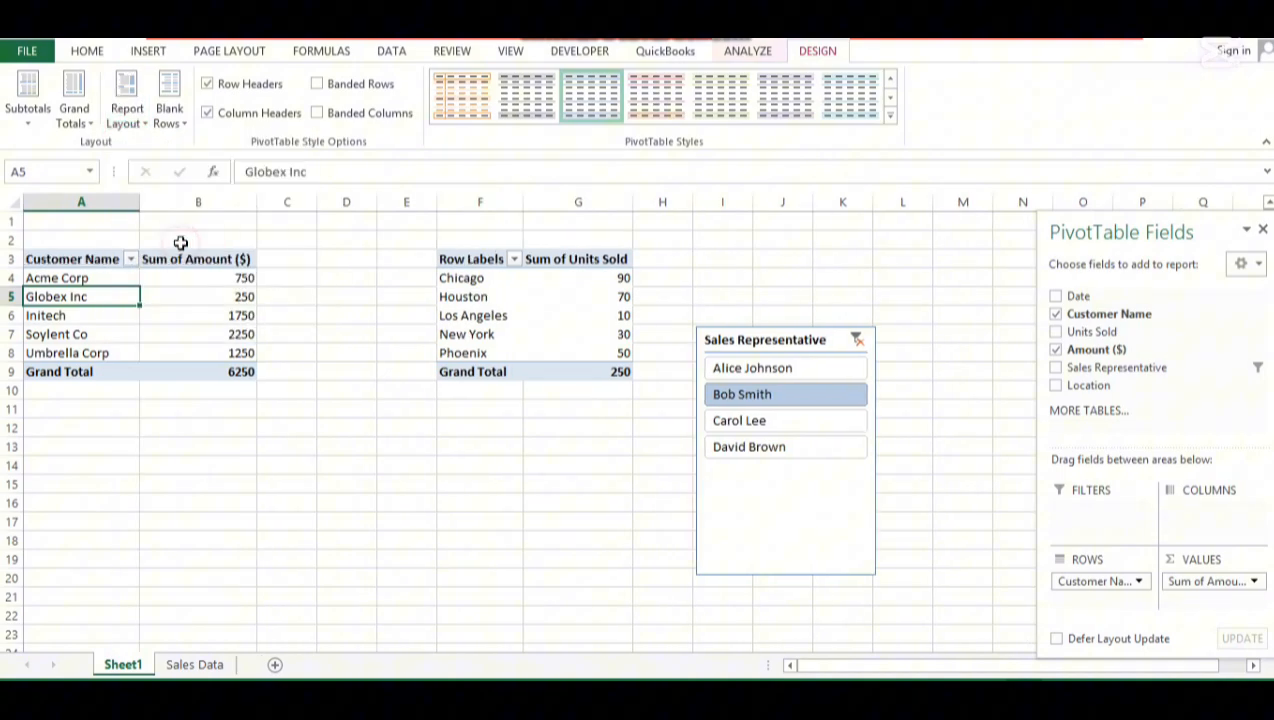
Step: Set the units sold by location PivotTable's report layout to Show in Tabular Form
left_click(483, 297)
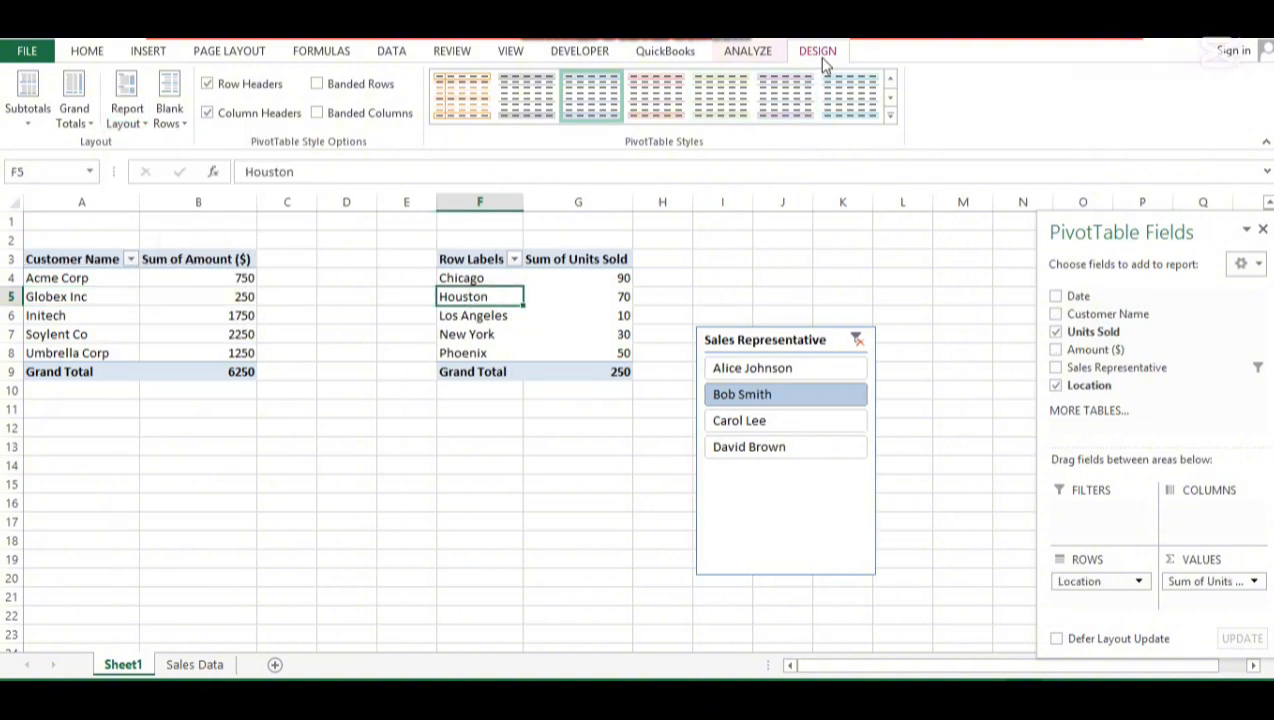
left_click(128, 112)
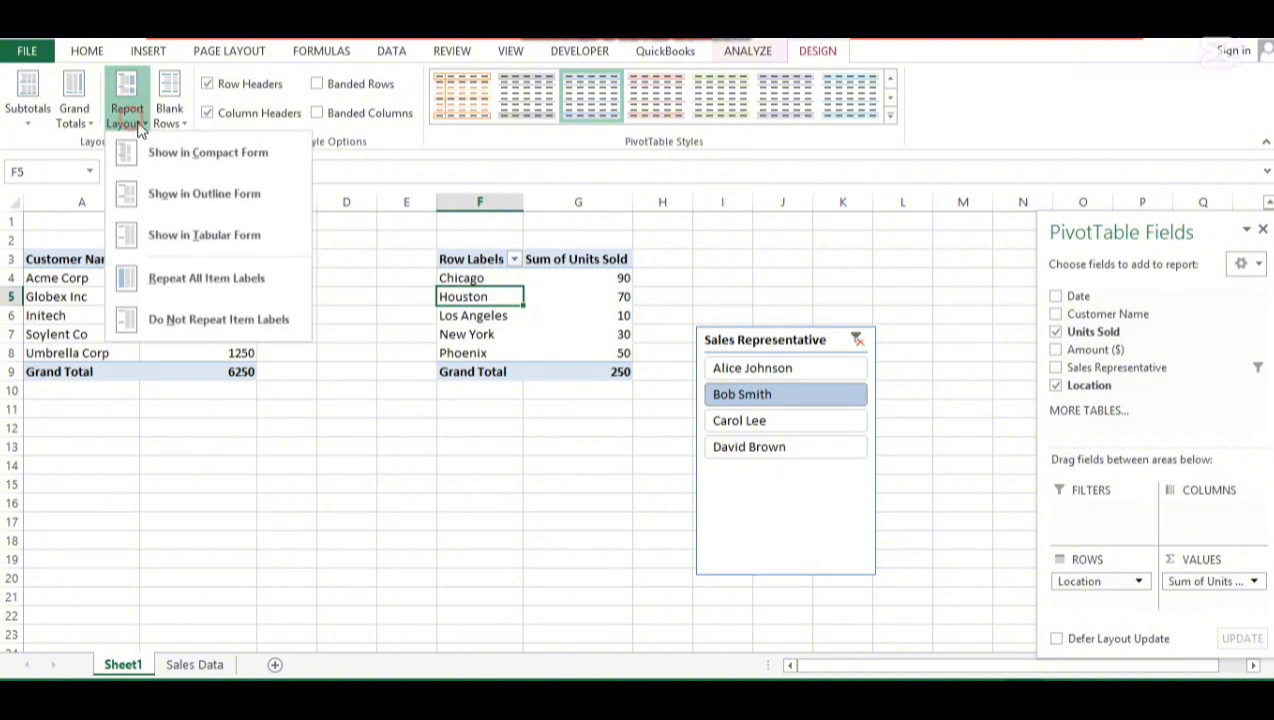
left_click(210, 240)
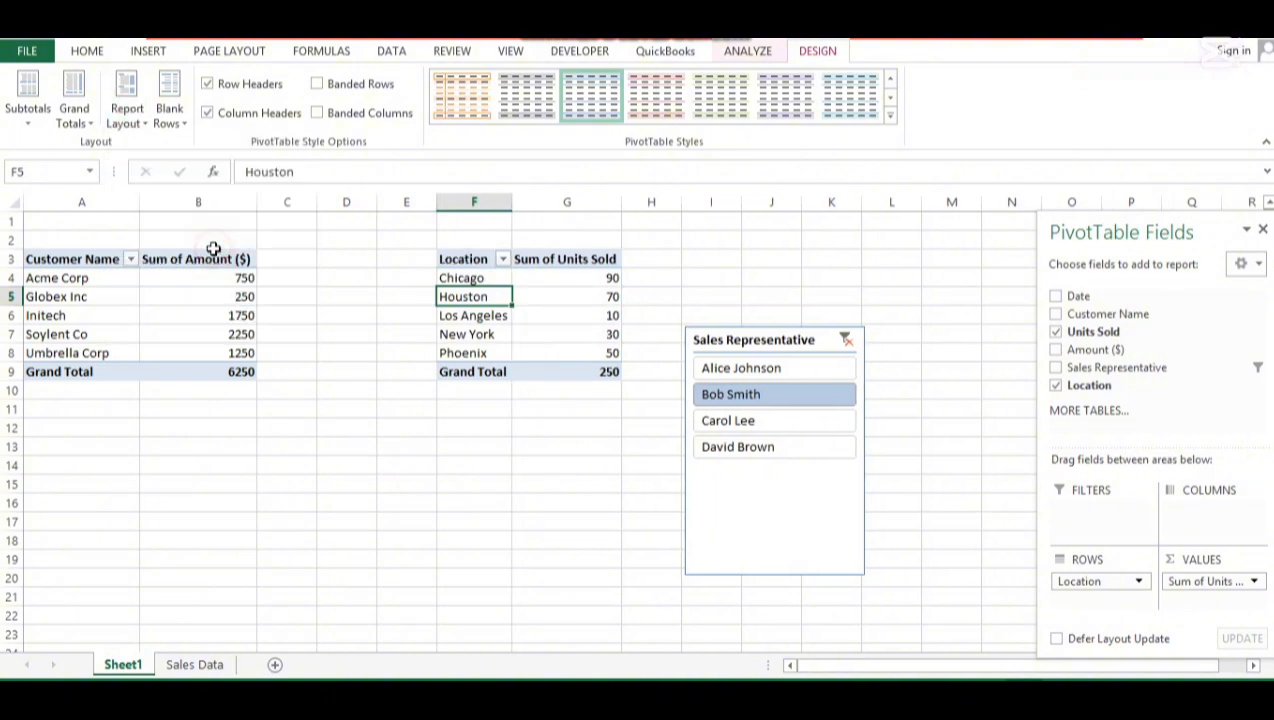